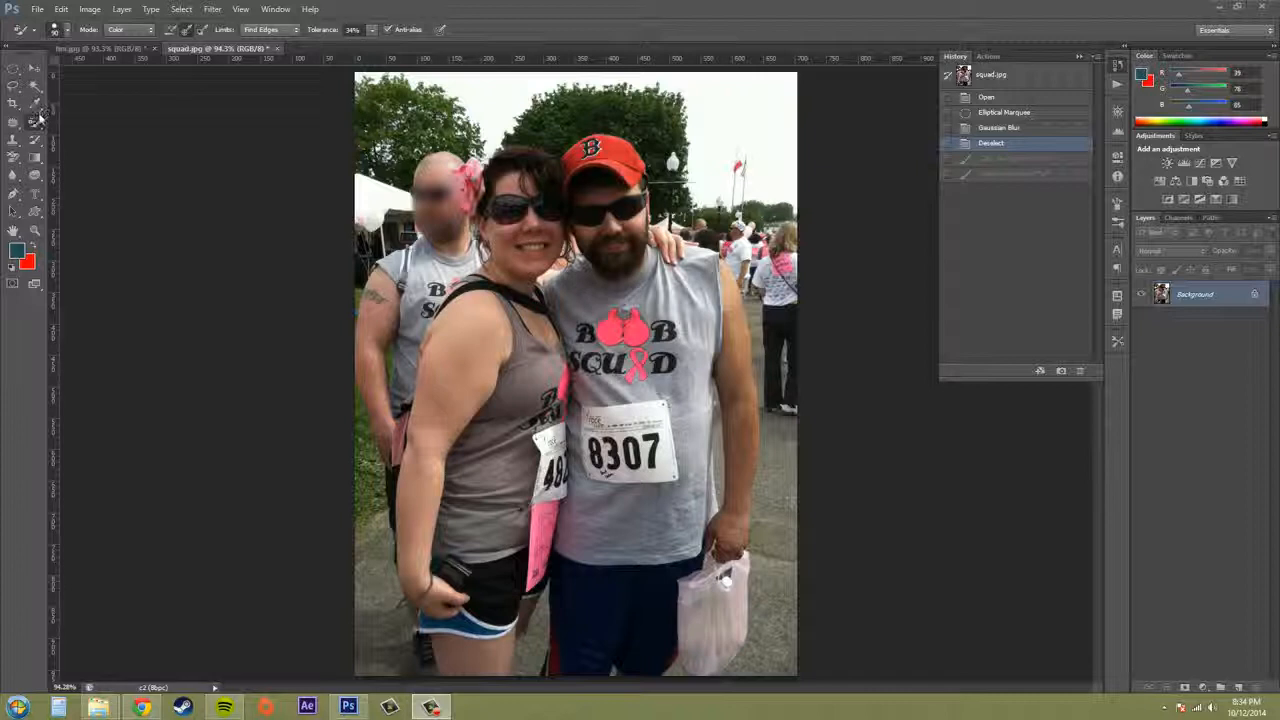
Recolor the man's red baseball cap teal with the Color Replacement Tool
left_click(36, 127)
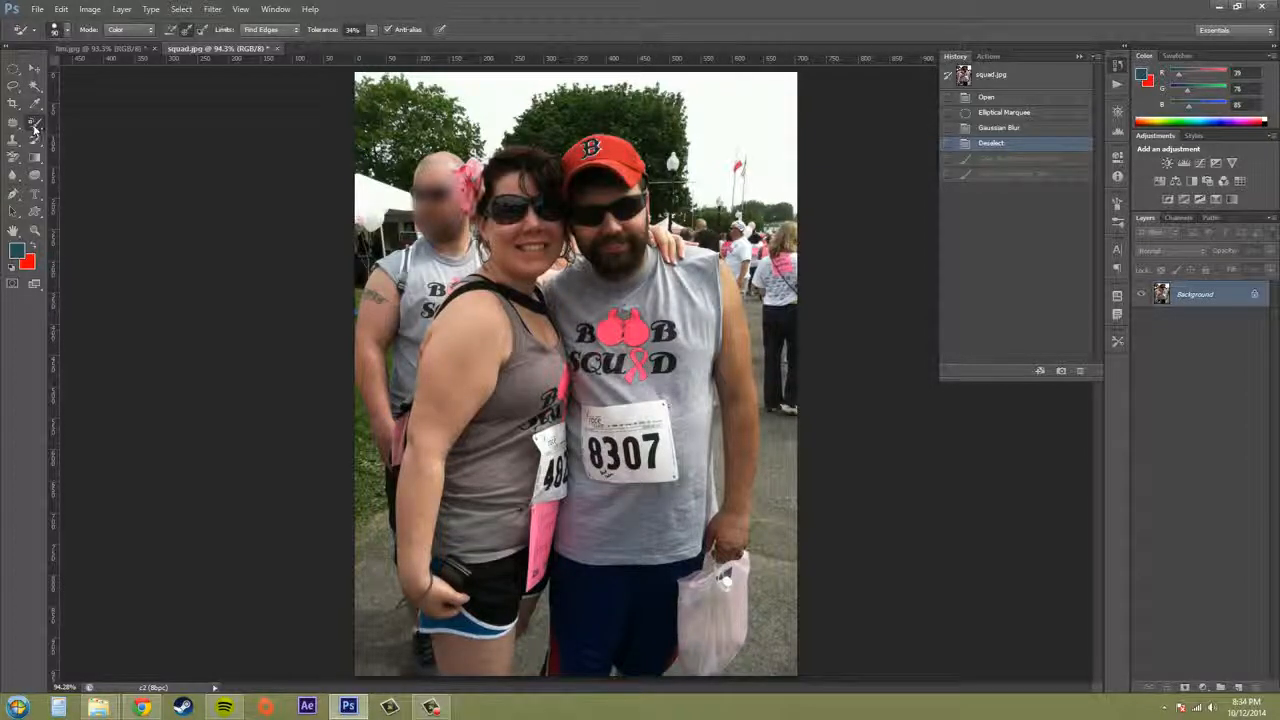
right_click(36, 127)
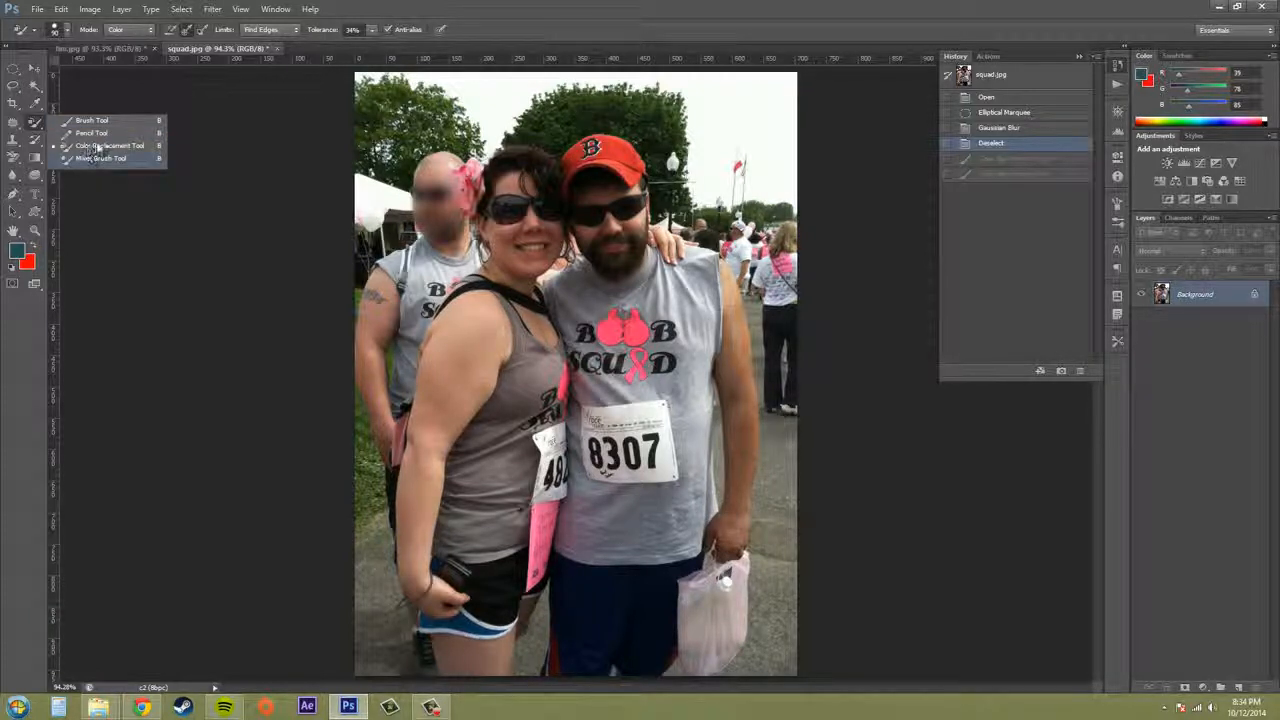
left_click(128, 148)
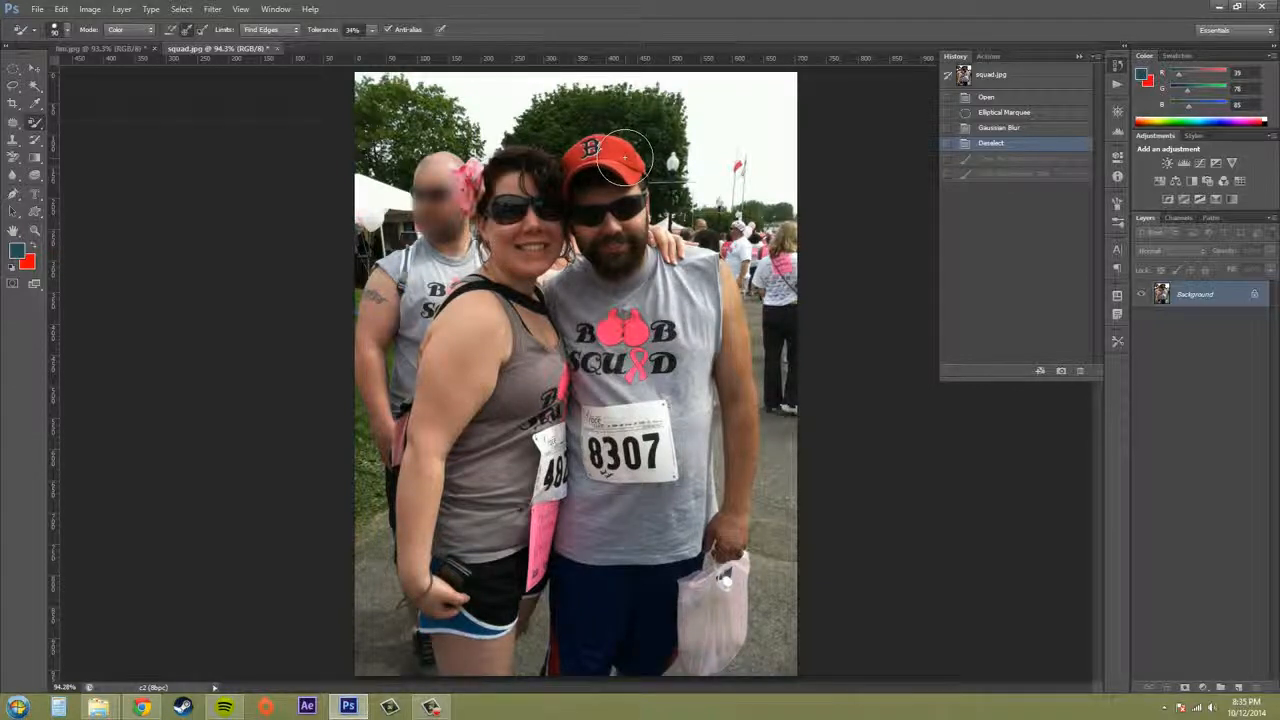
mouse_move(625, 157)
left_mouse_down()
mouse_move(574, 160)
mouse_move(631, 170)
mouse_move(575, 142)
mouse_move(567, 172)
mouse_move(590, 134)
left_mouse_up()
Raise the color replacement tolerance to 54% and paint over the rest of the cap in teal
left_click(375, 31)
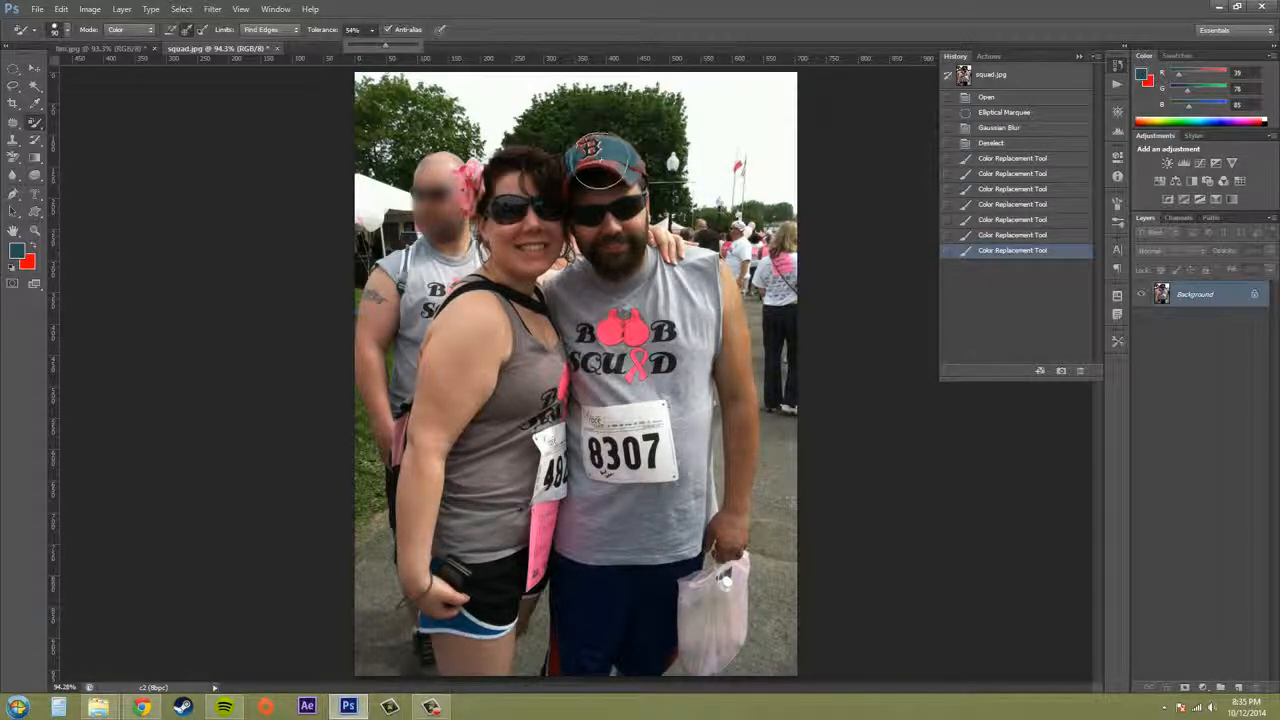
left_click(599, 161)
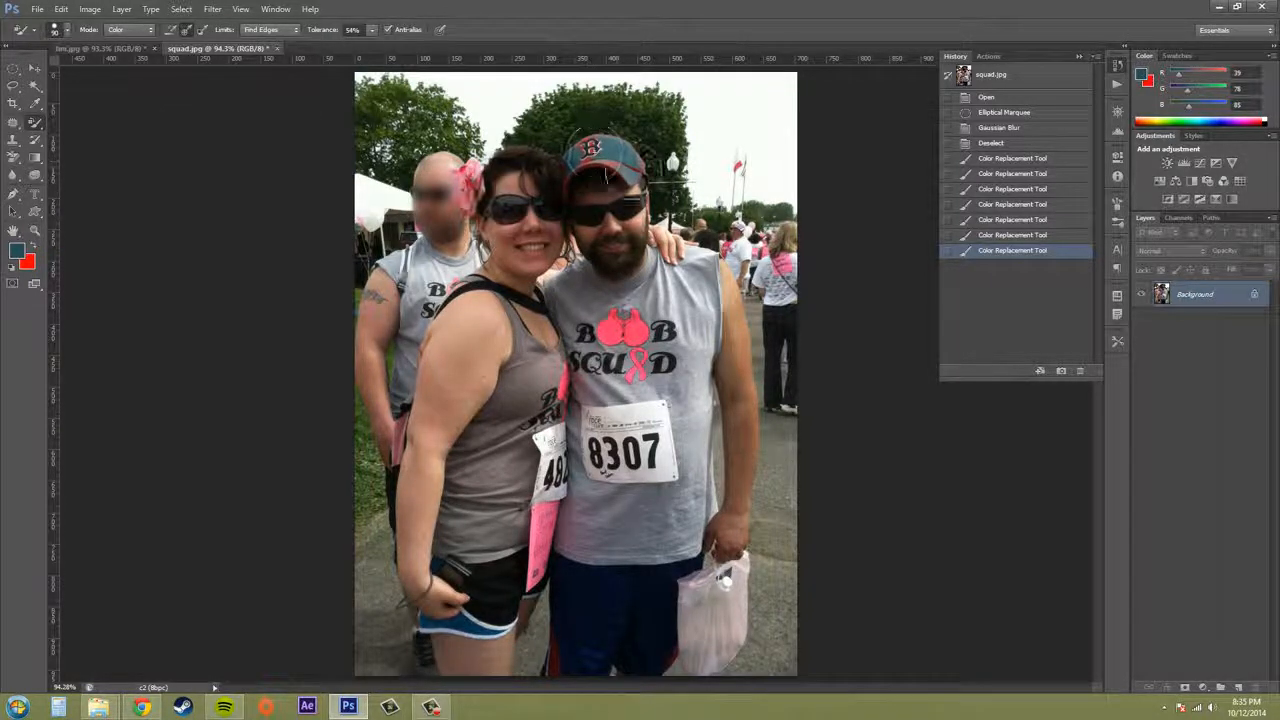
left_click_drag(592, 137, 577, 166)
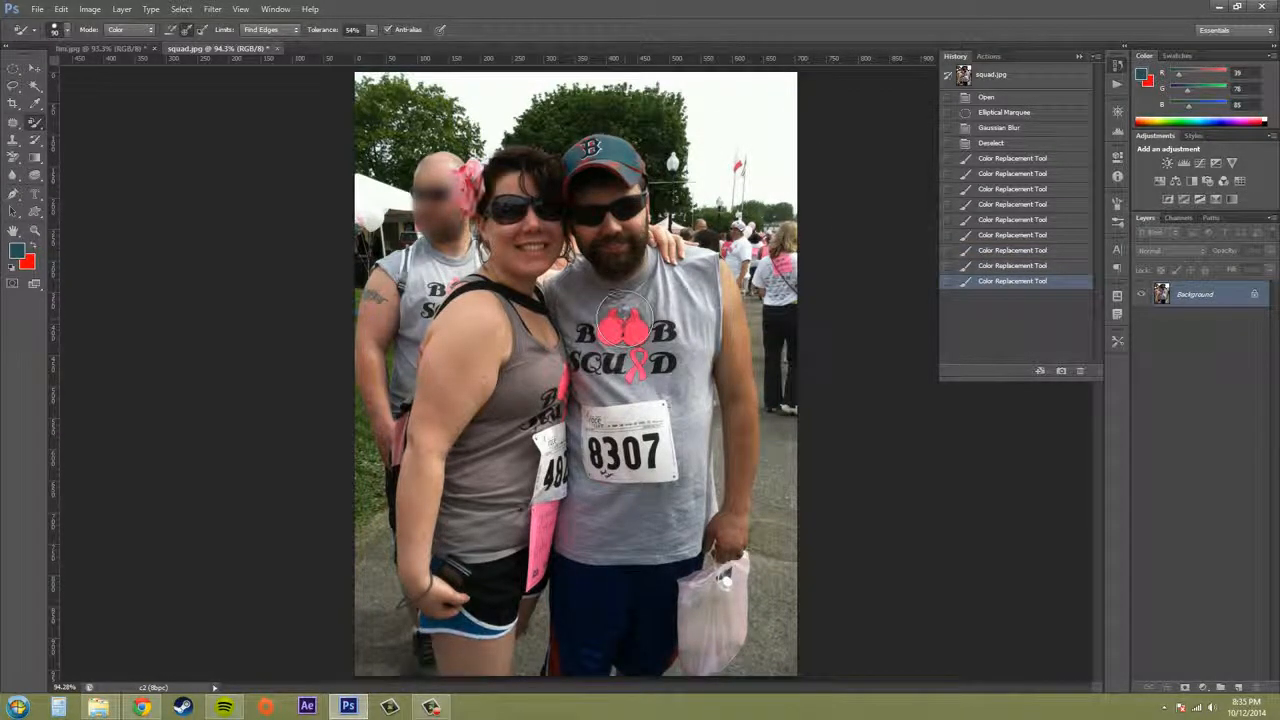
Set the color replacement limits to Contiguous and recolor the pink shapes in the man's shirt logo teal
left_click_drag(624, 326, 655, 325)
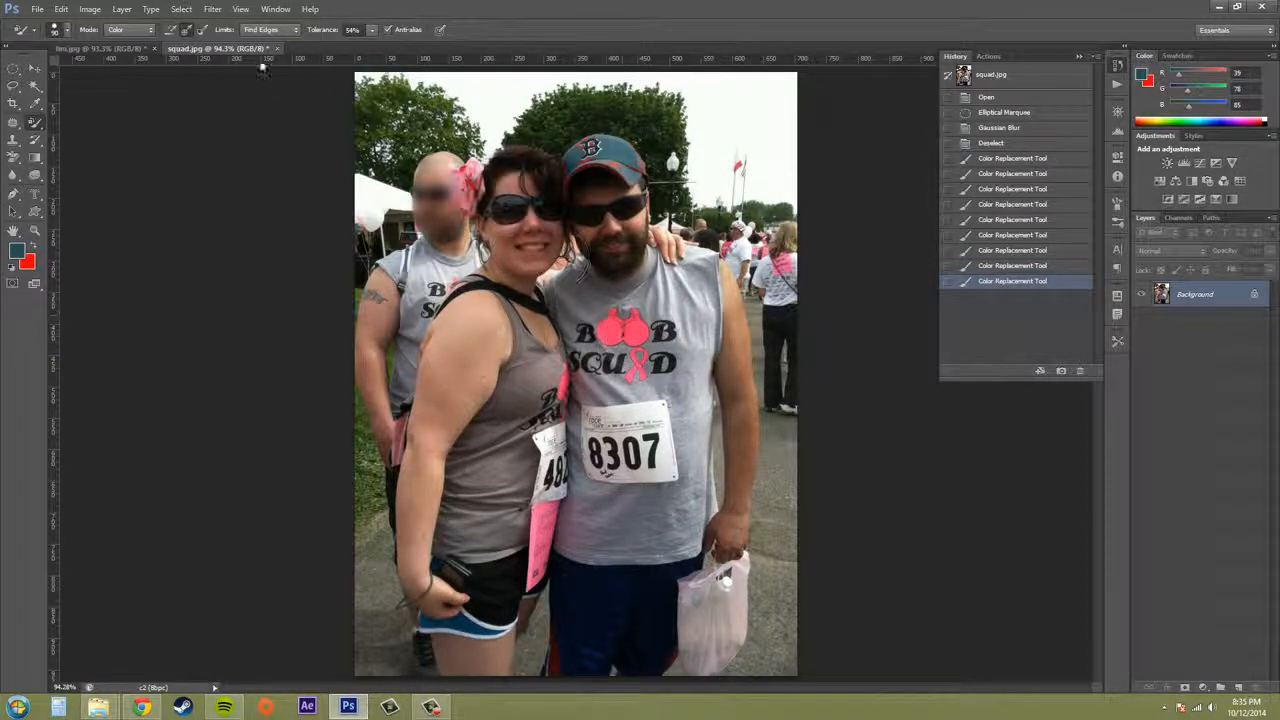
left_click(268, 29)
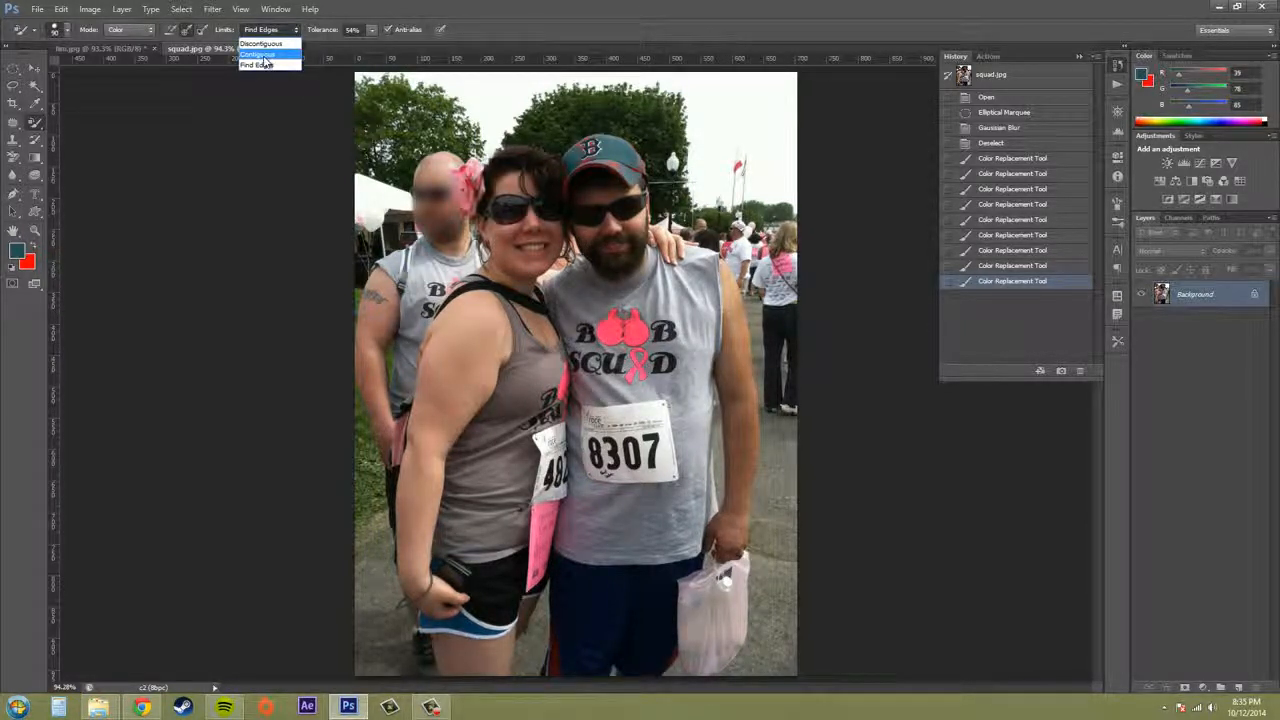
left_click(260, 54)
mouse_move(625, 326)
left_mouse_down()
mouse_move(655, 342)
mouse_move(612, 330)
mouse_move(600, 352)
mouse_move(616, 332)
mouse_move(642, 334)
left_mouse_up()
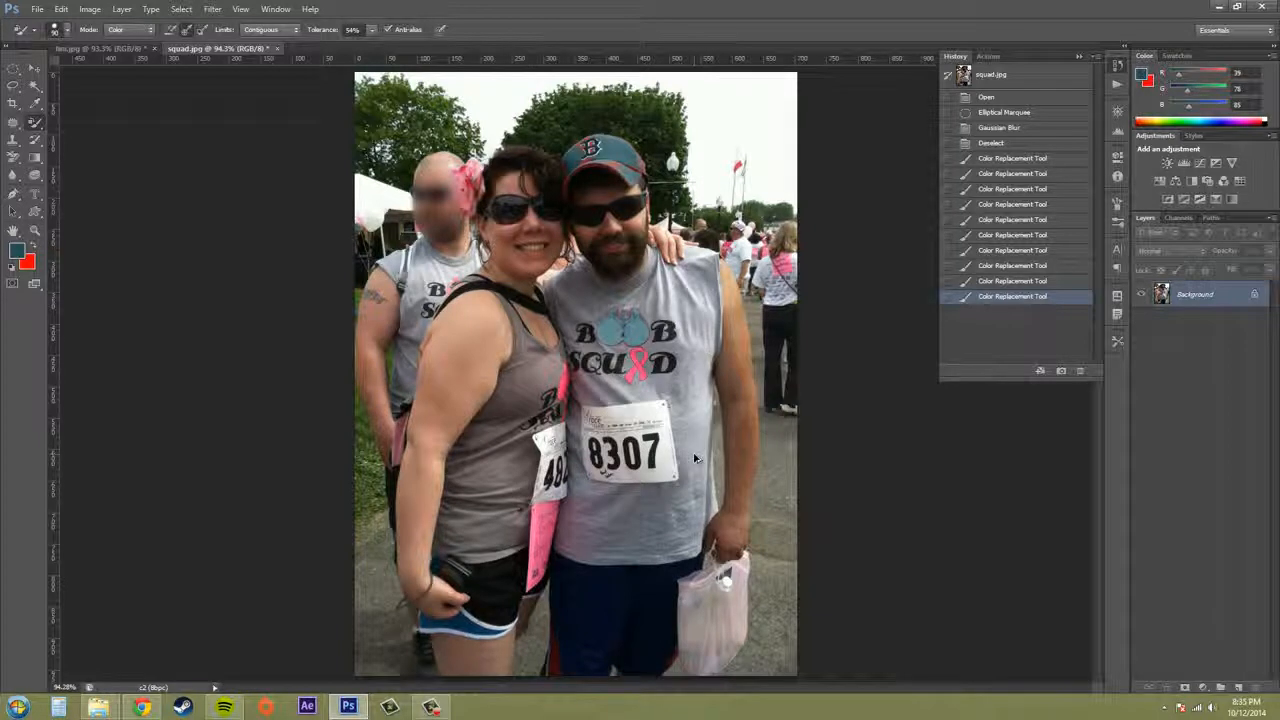
Undo all the color replacement strokes back to the Deselect history state and collapse the history
key("ctrl+alt+z")
key("ctrl+alt+z")
key("ctrl+alt+z")
key("ctrl+alt+z")
key("ctrl+alt+z")
key("ctrl+alt+z")
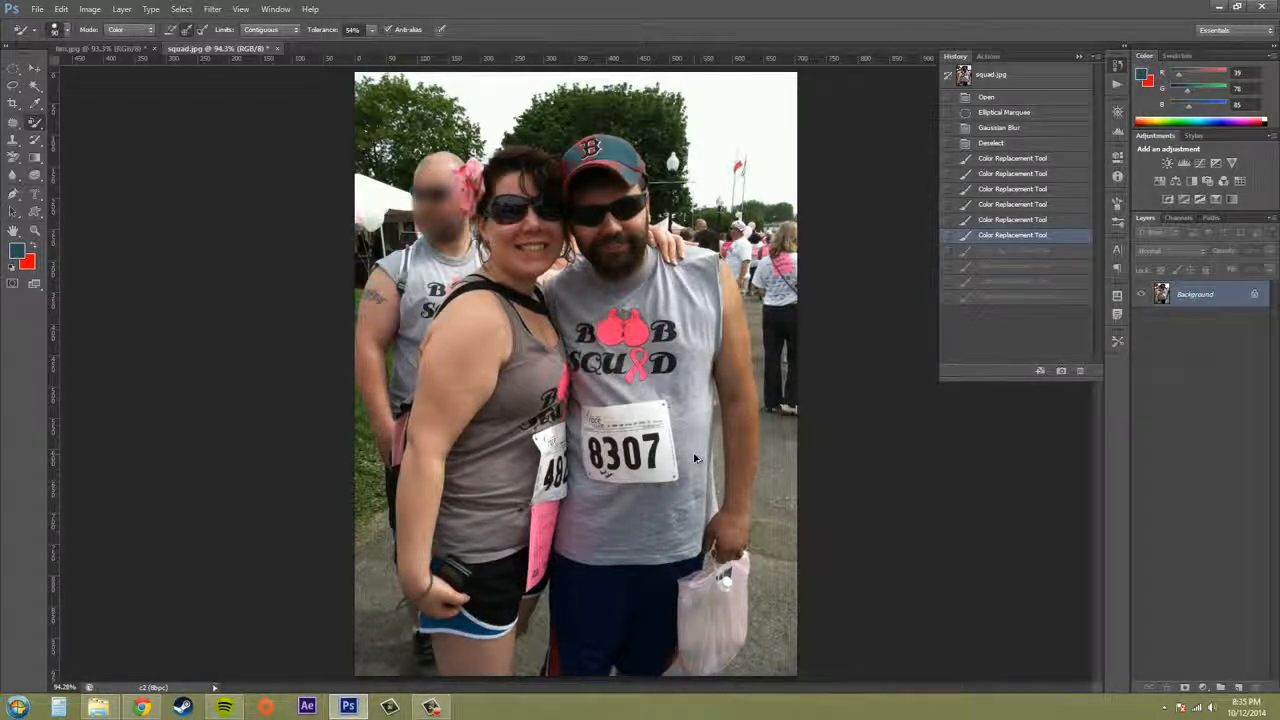
key("ctrl+alt+z")
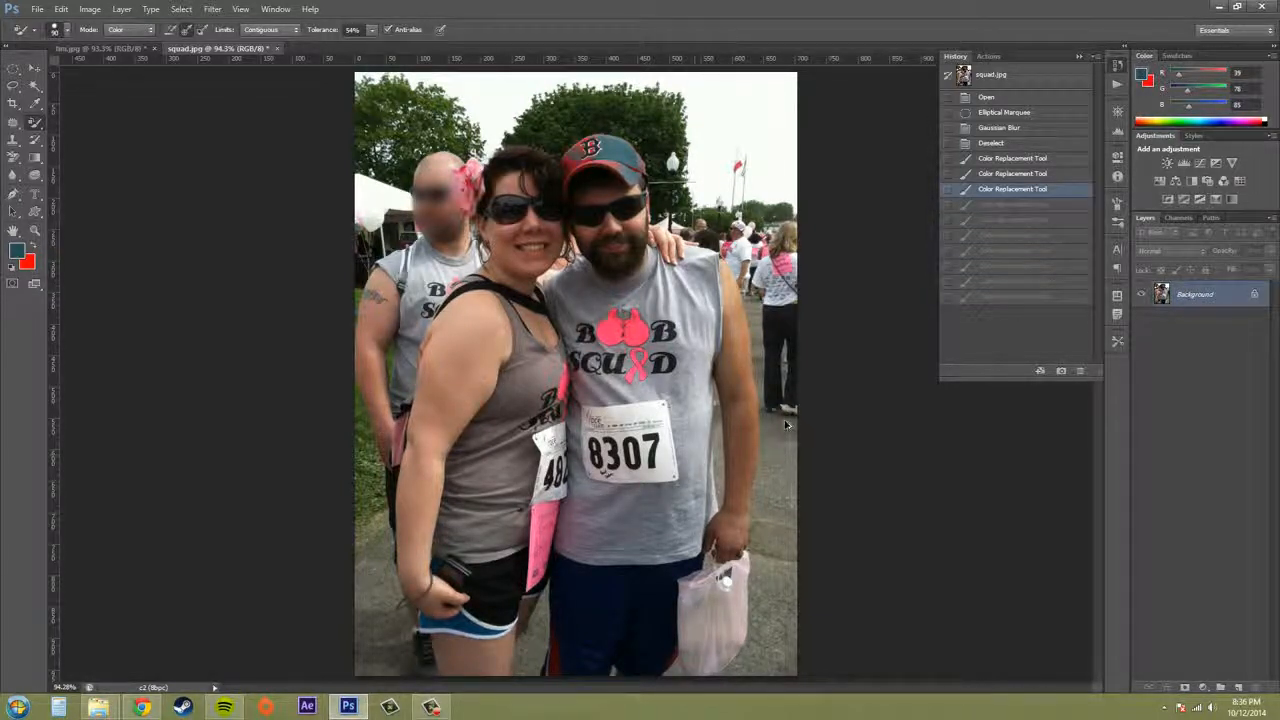
left_click(993, 143)
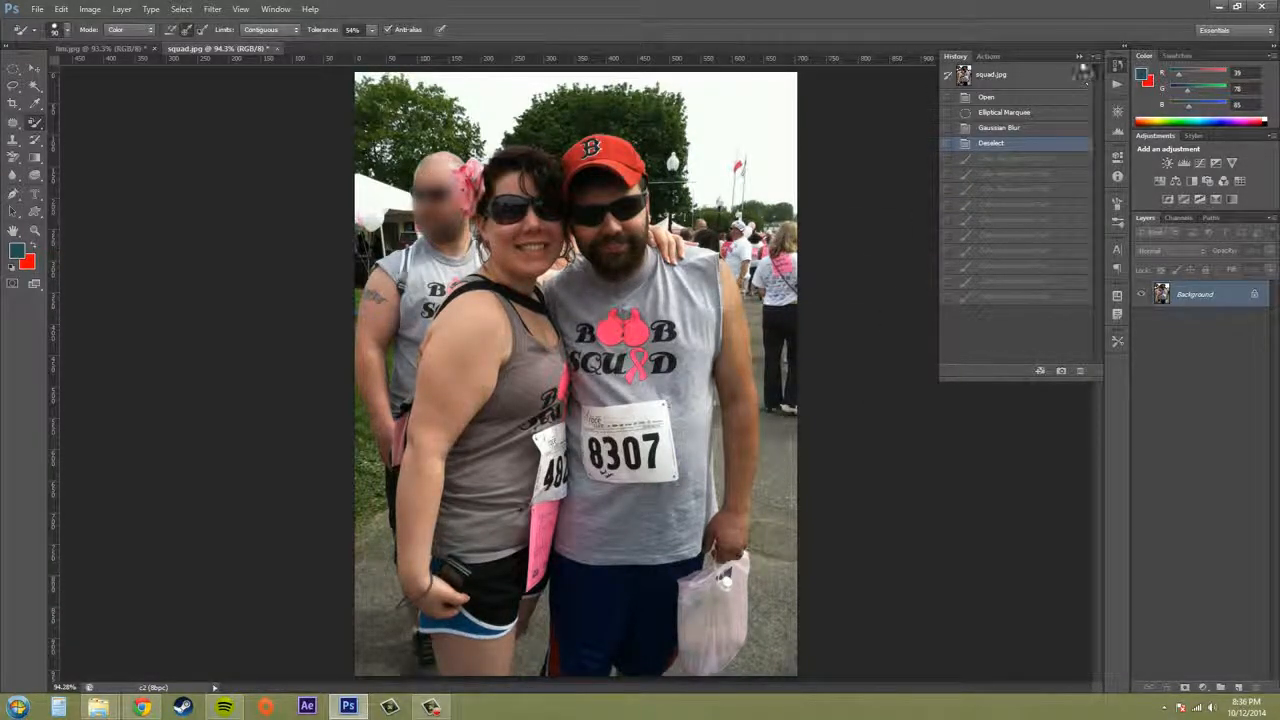
left_click(1079, 57)
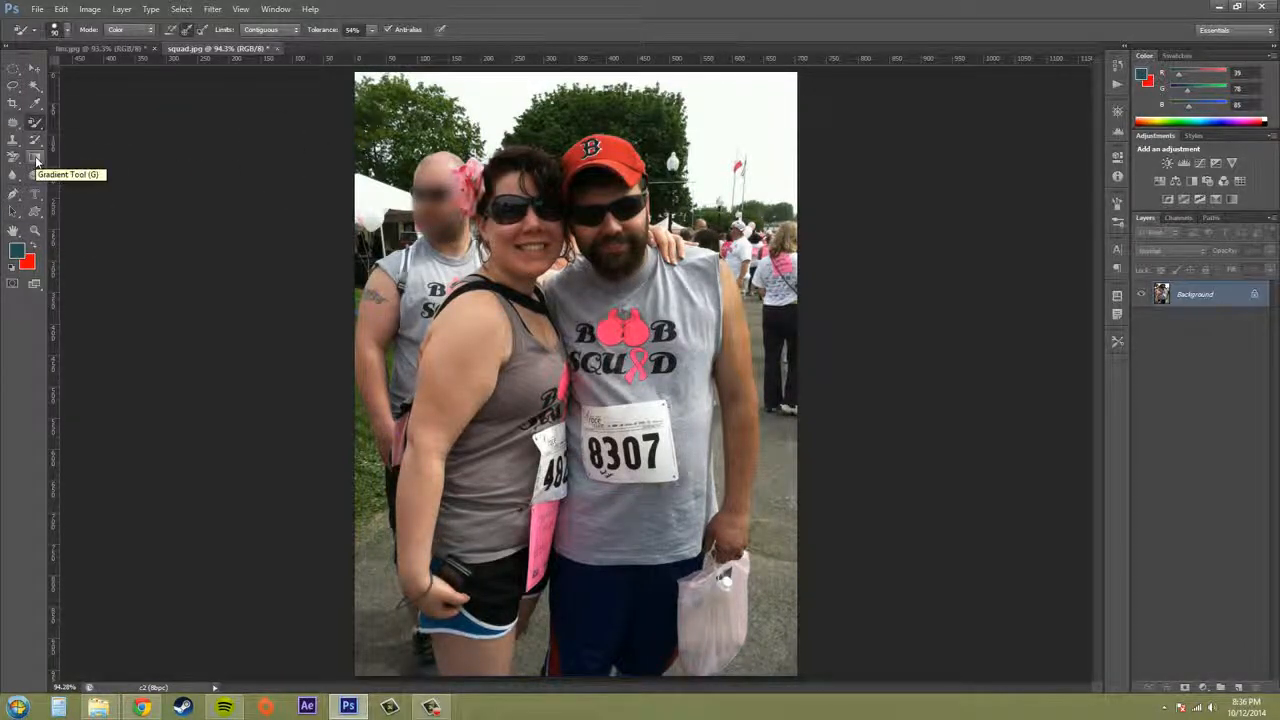
left_click(66, 31)
left_click(66, 31)
left_click(116, 30)
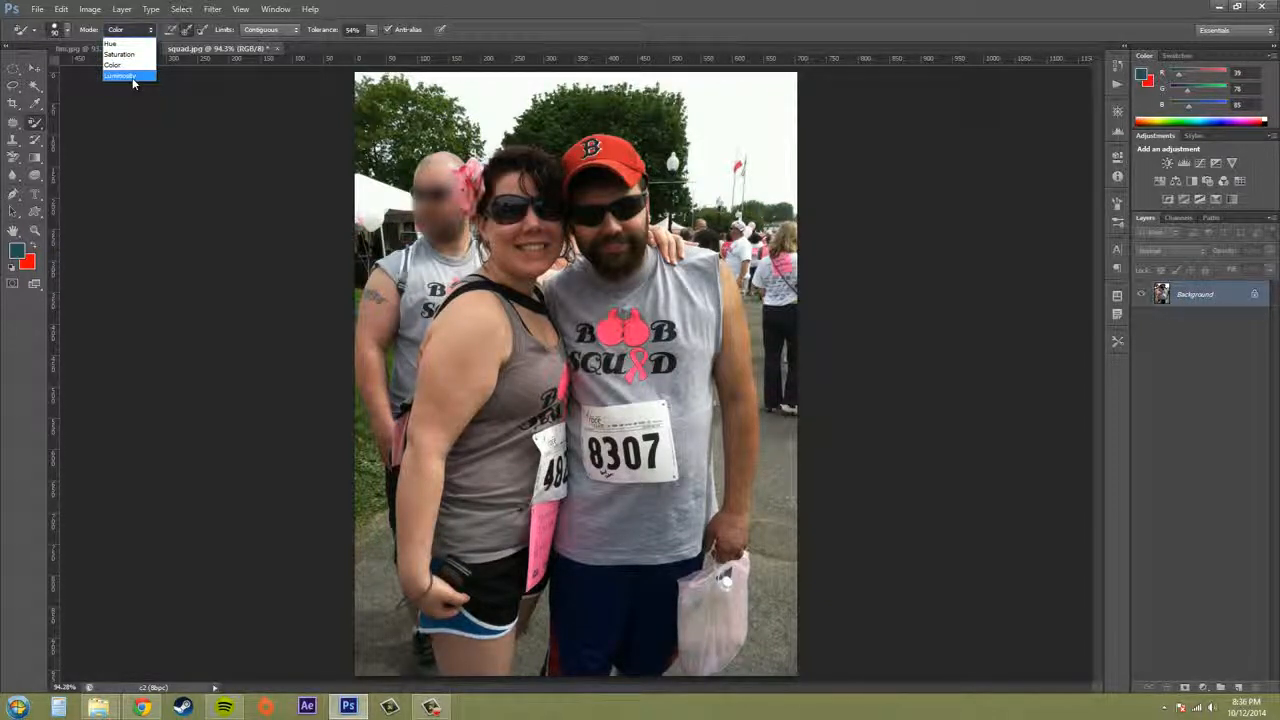
left_click(157, 32)
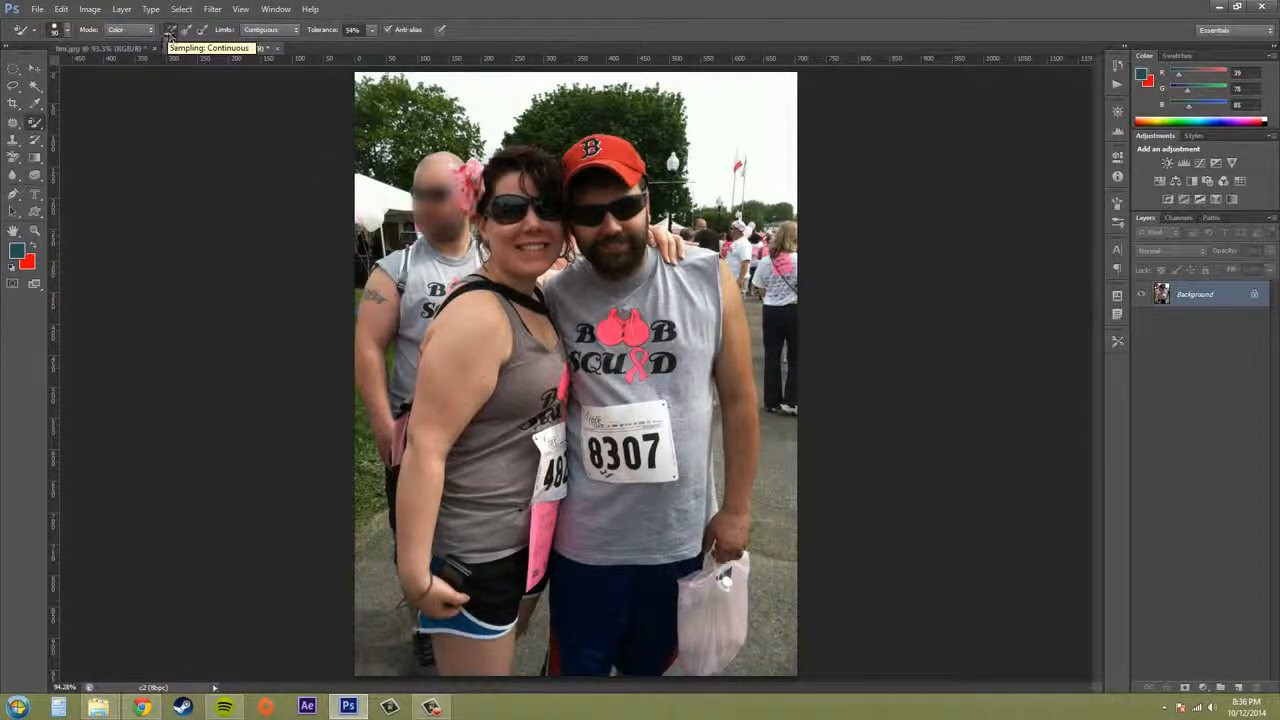
Try recoloring the man's shirt and pink logo with Continuous sampling, and undo the strokes
mouse_move(636, 328)
left_mouse_down()
mouse_move(679, 300)
mouse_move(715, 310)
mouse_move(690, 394)
mouse_move(704, 481)
mouse_move(692, 530)
mouse_move(630, 474)
mouse_move(645, 430)
mouse_move(622, 378)
mouse_move(668, 362)
mouse_move(640, 420)
mouse_move(650, 470)
mouse_move(700, 470)
mouse_move(704, 458)
mouse_move(680, 440)
mouse_move(658, 384)
left_mouse_up()
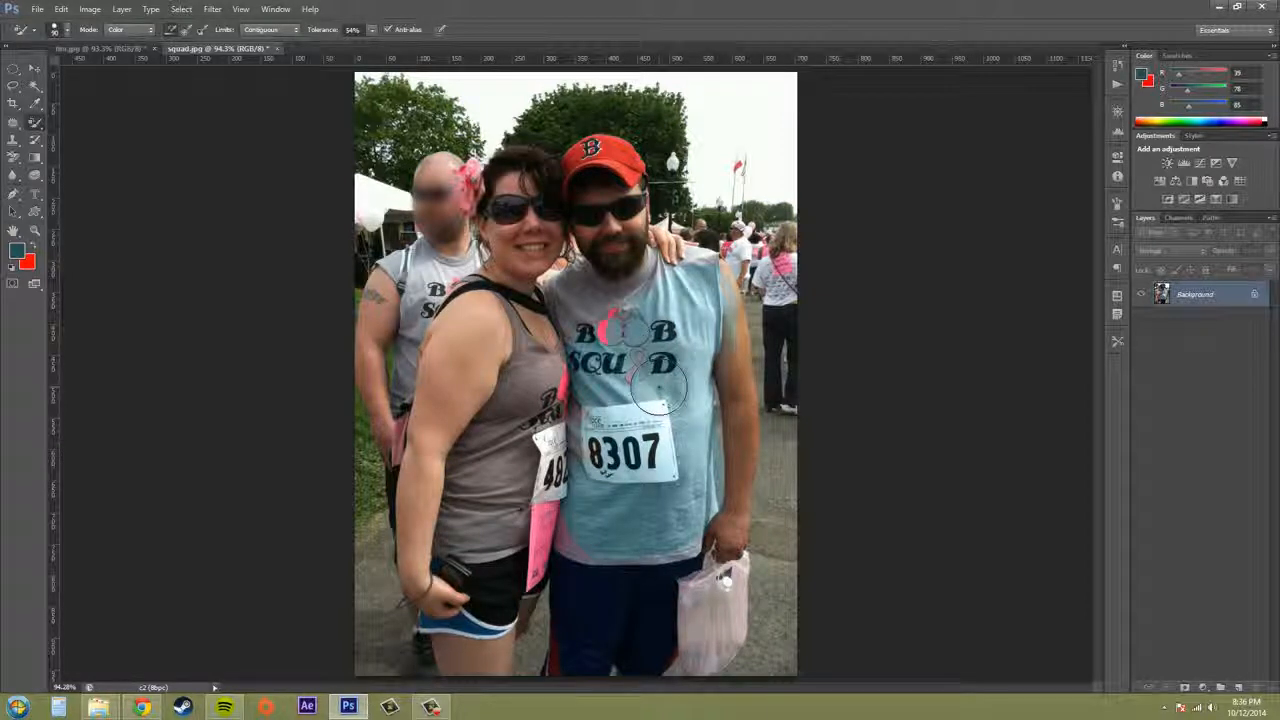
mouse_move(658, 390)
left_mouse_down()
mouse_move(638, 398)
mouse_move(618, 385)
mouse_move(632, 330)
left_mouse_up()
key("ctrl+z")
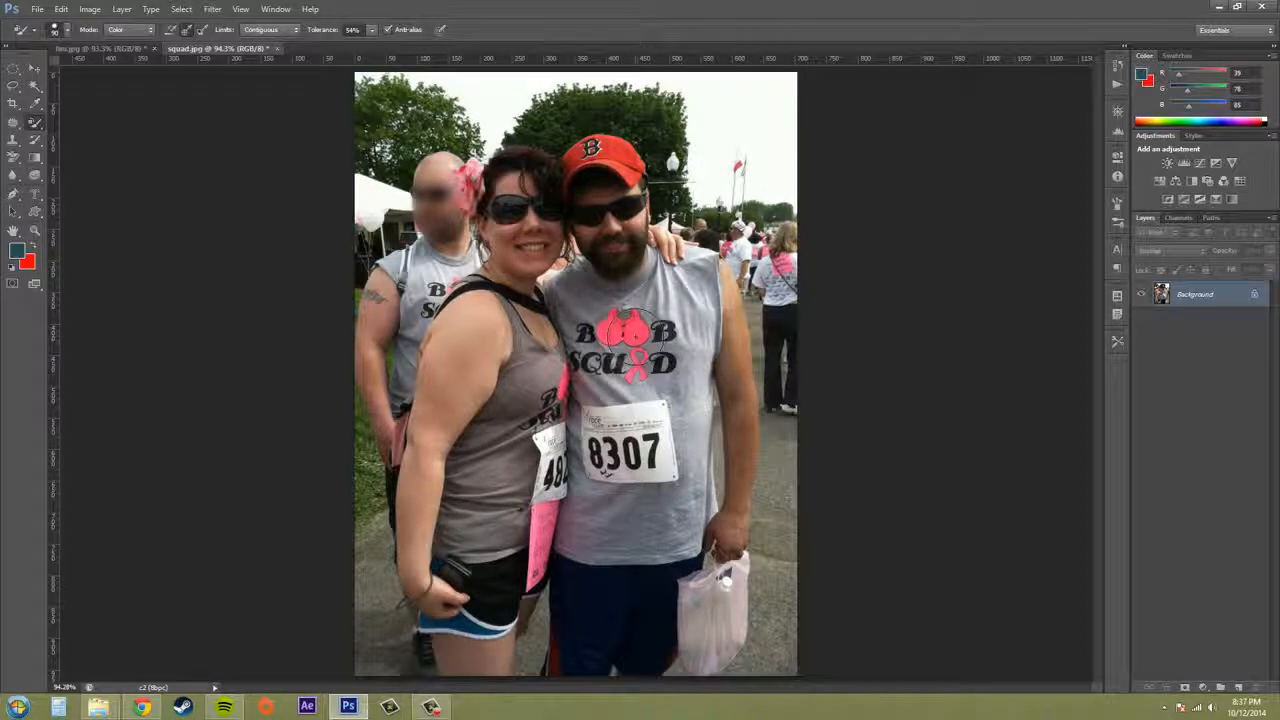
Recolor the pink shirt logo, ribbon and the panel below the woman's race bib with Once sampling, and undo the strokes
mouse_move(627, 330)
left_mouse_down()
mouse_move(612, 332)
mouse_move(688, 337)
left_mouse_up()
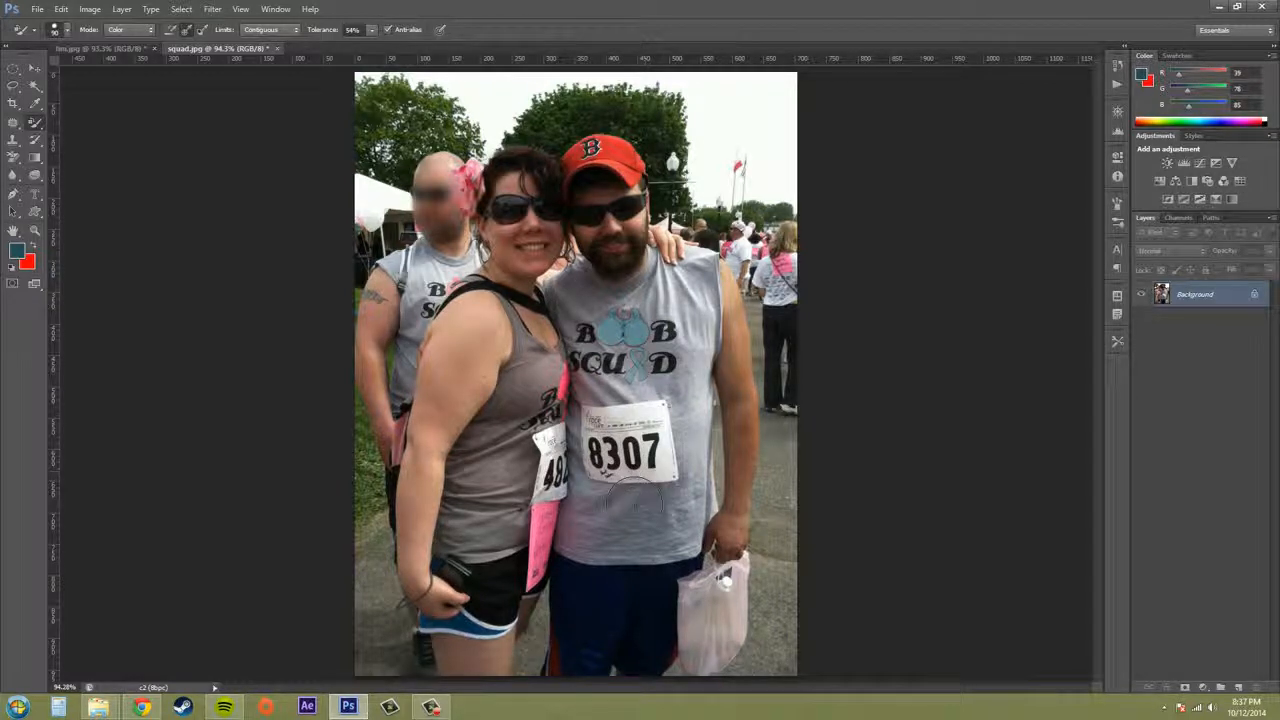
left_click_drag(540, 496, 535, 575)
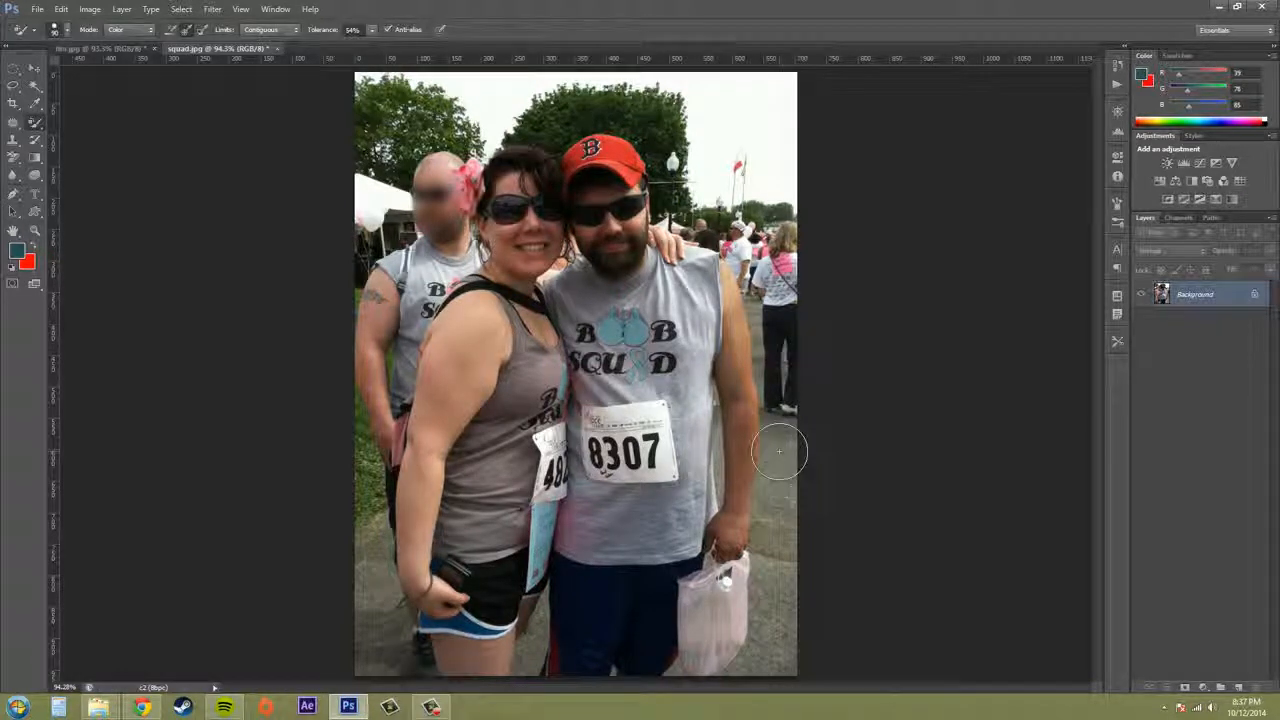
key("ctrl+alt+z")
key("ctrl+alt+z")
key("ctrl+alt+z")
key("ctrl+alt+z")
key("ctrl+alt+z")
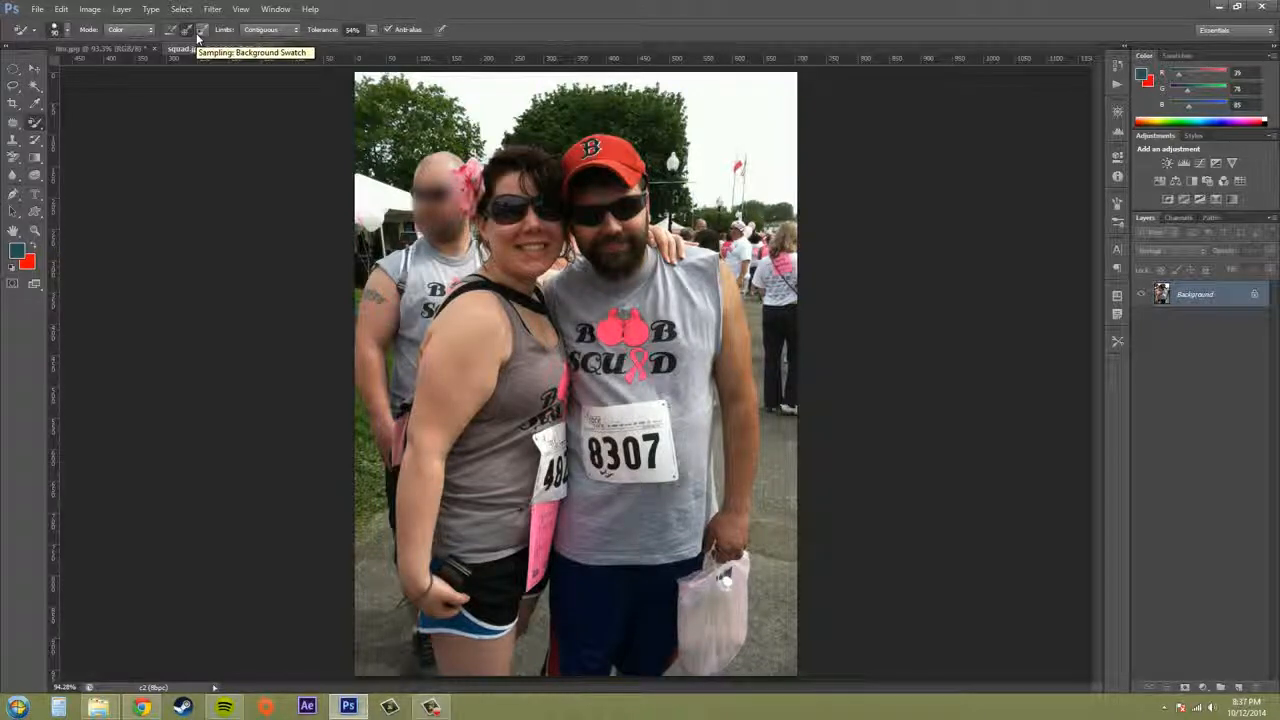
Sample the logo's pink as the background color and recolor the pink logo, ribbon and panel teal using Background Swatch sampling
left_click(31, 246)
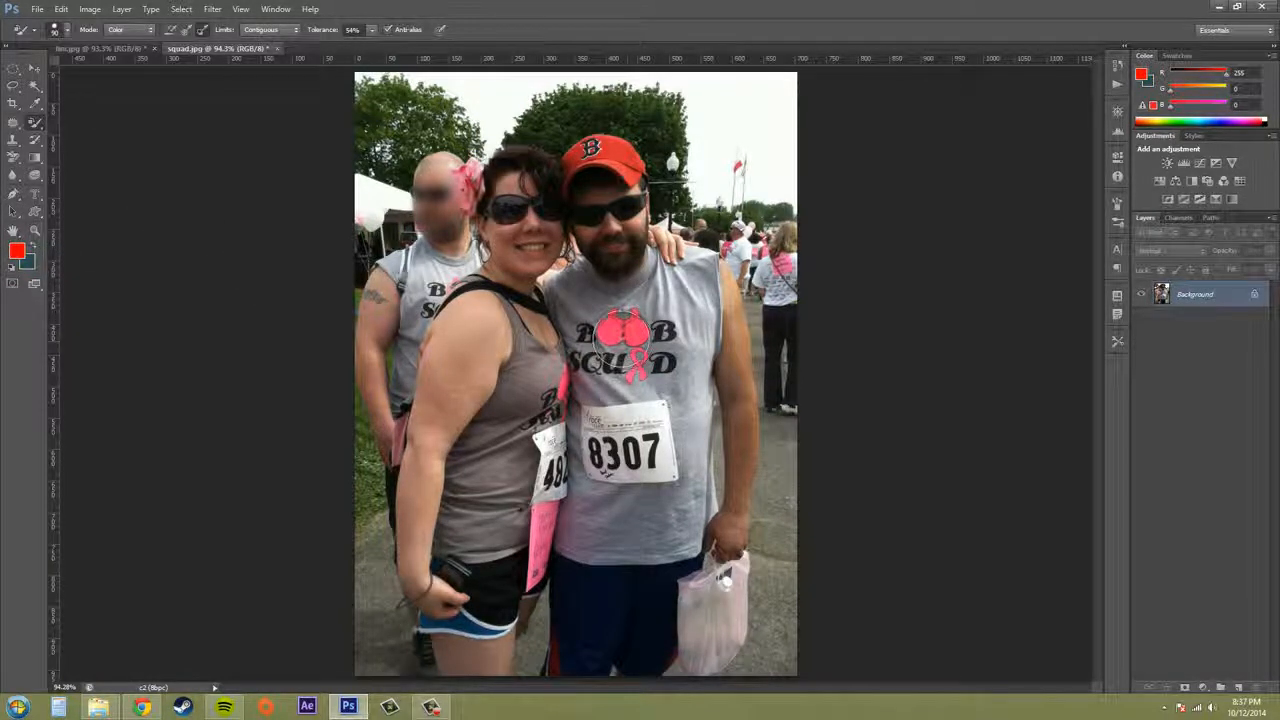
left_click_drag(622, 340, 625, 323)
left_click(620, 330, "alt")
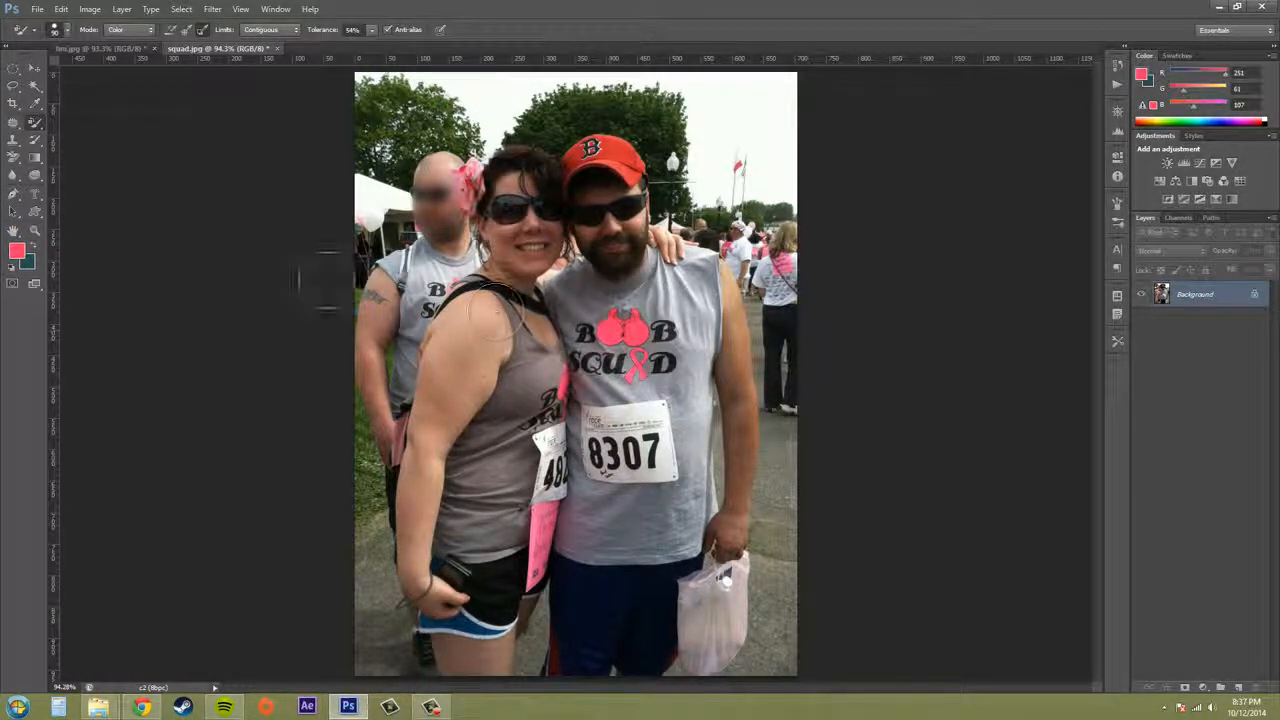
left_click(33, 246)
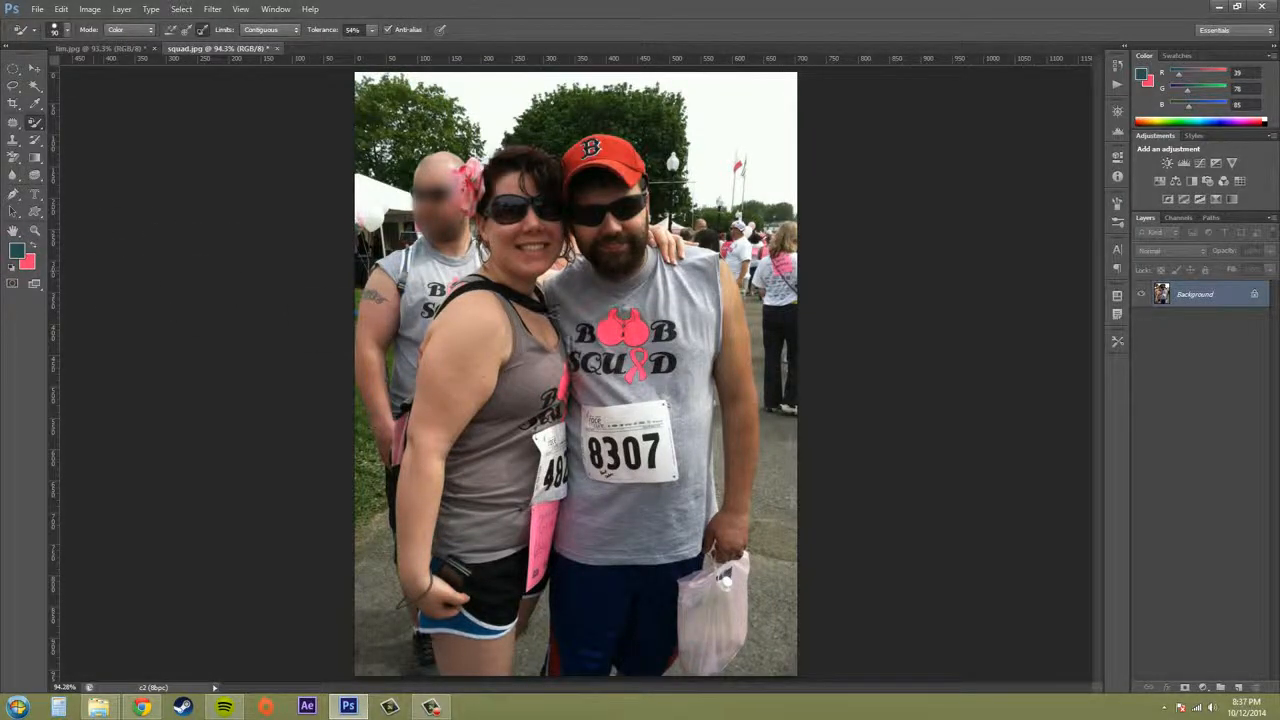
mouse_move(622, 330)
left_mouse_down()
mouse_move(658, 338)
mouse_move(636, 380)
mouse_move(630, 368)
mouse_move(546, 435)
mouse_move(545, 565)
mouse_move(538, 520)
mouse_move(530, 565)
mouse_move(546, 510)
left_mouse_up()
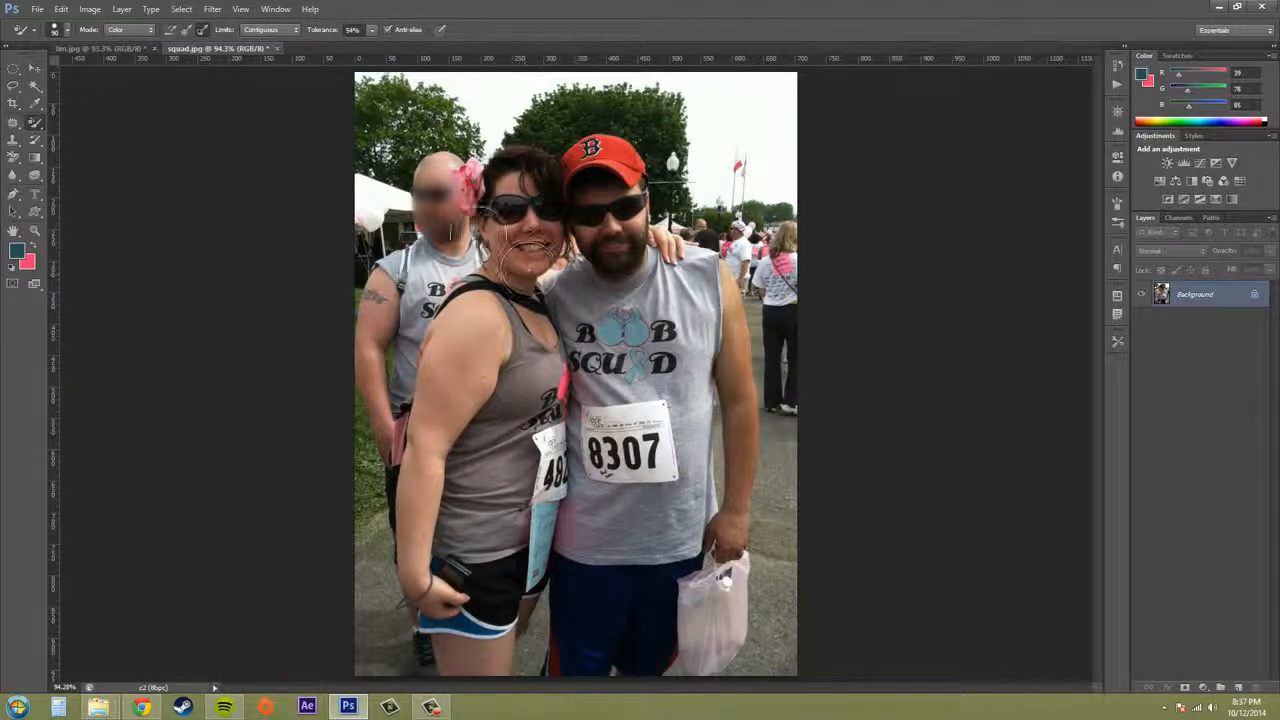
Sample the cap's red as the background color and try recoloring the cap with the pink foreground, keeping limits at Contiguous
left_click(33, 245)
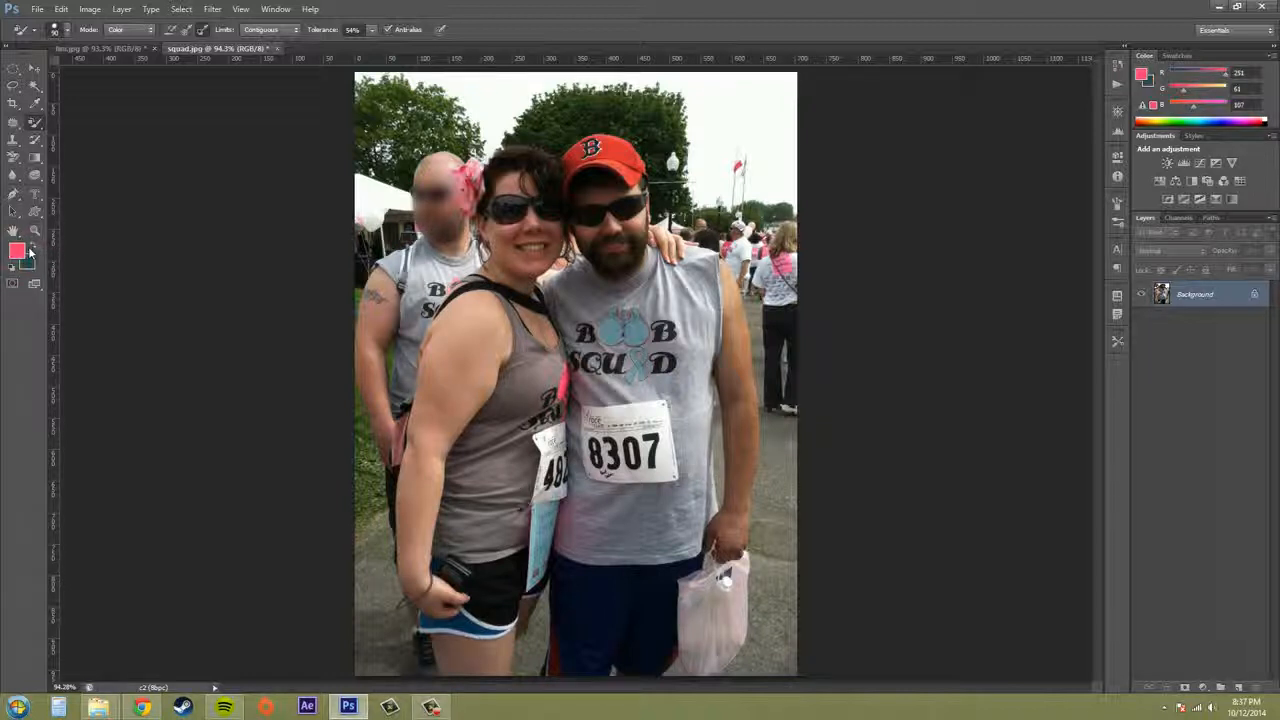
left_click(32, 246)
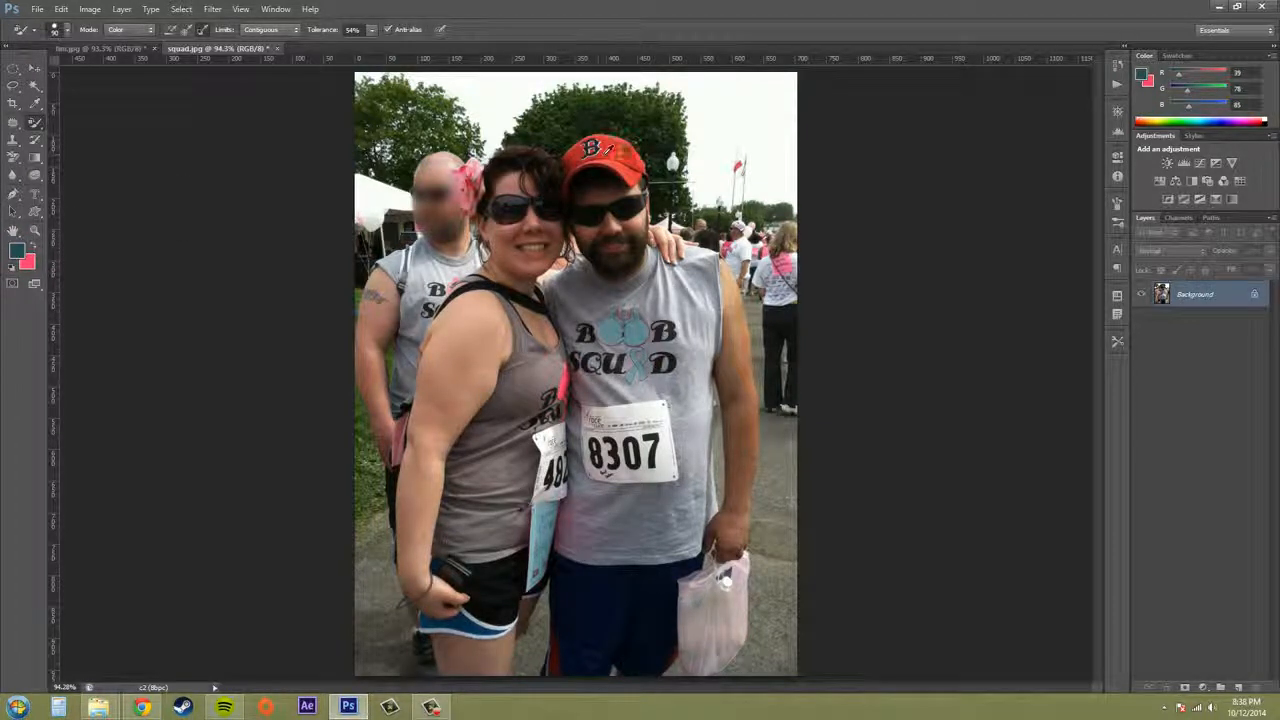
left_click(624, 144, "alt")
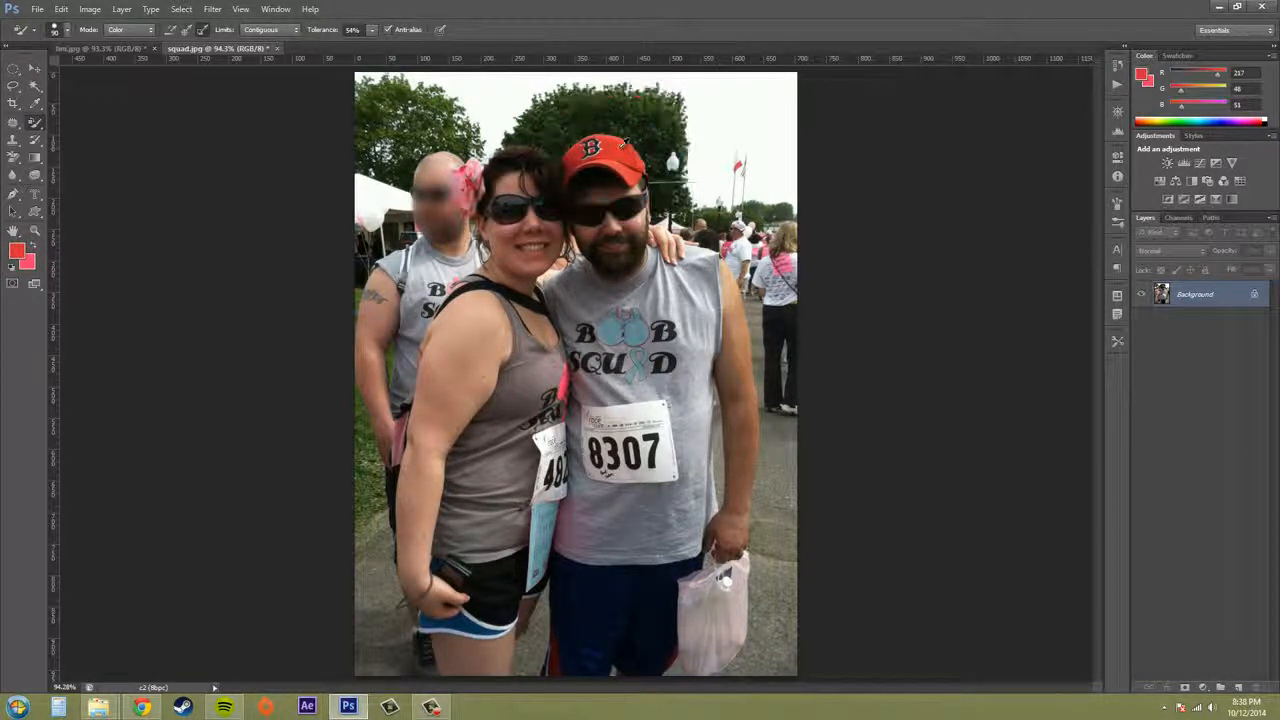
left_click(34, 246)
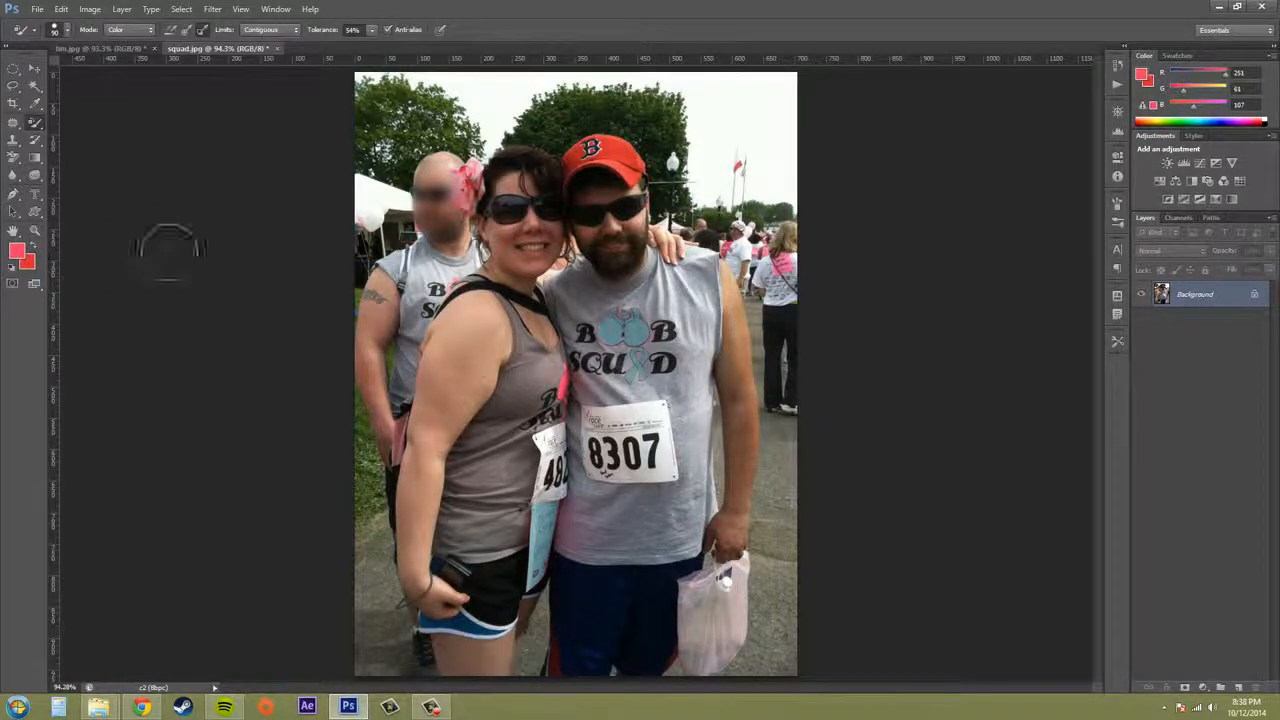
mouse_move(595, 150)
left_mouse_down()
mouse_move(612, 162)
mouse_move(592, 152)
mouse_move(572, 165)
mouse_move(580, 175)
mouse_move(590, 165)
mouse_move(562, 172)
mouse_move(584, 157)
left_mouse_up()
left_click(266, 33)
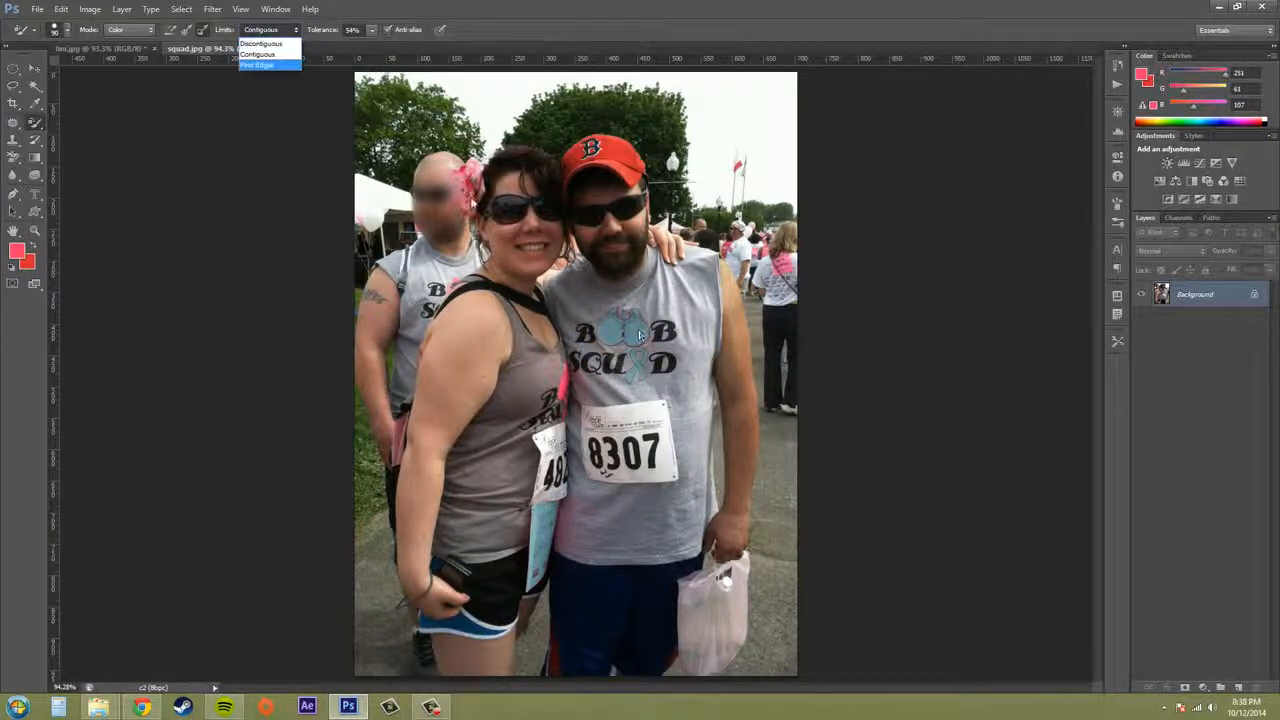
left_click(265, 54)
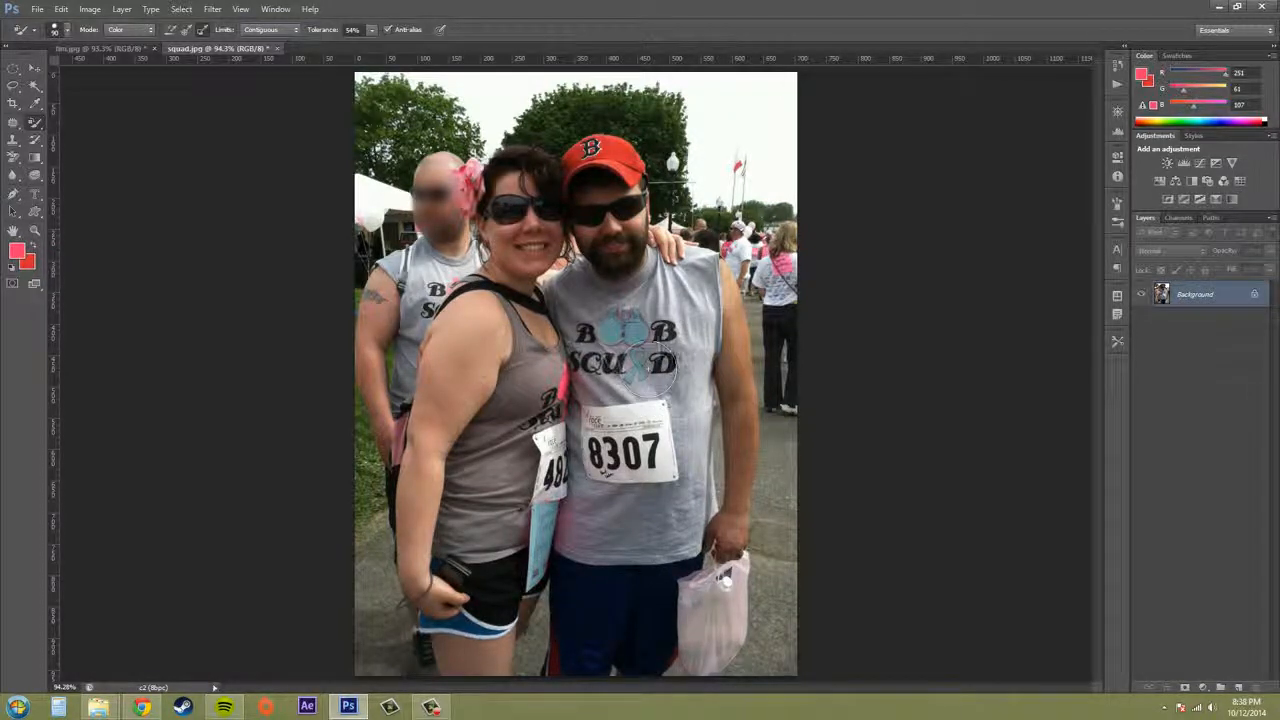
Undo the teal recoloring of the shirt logo, ribbon and panel through the history
left_click(1117, 70)
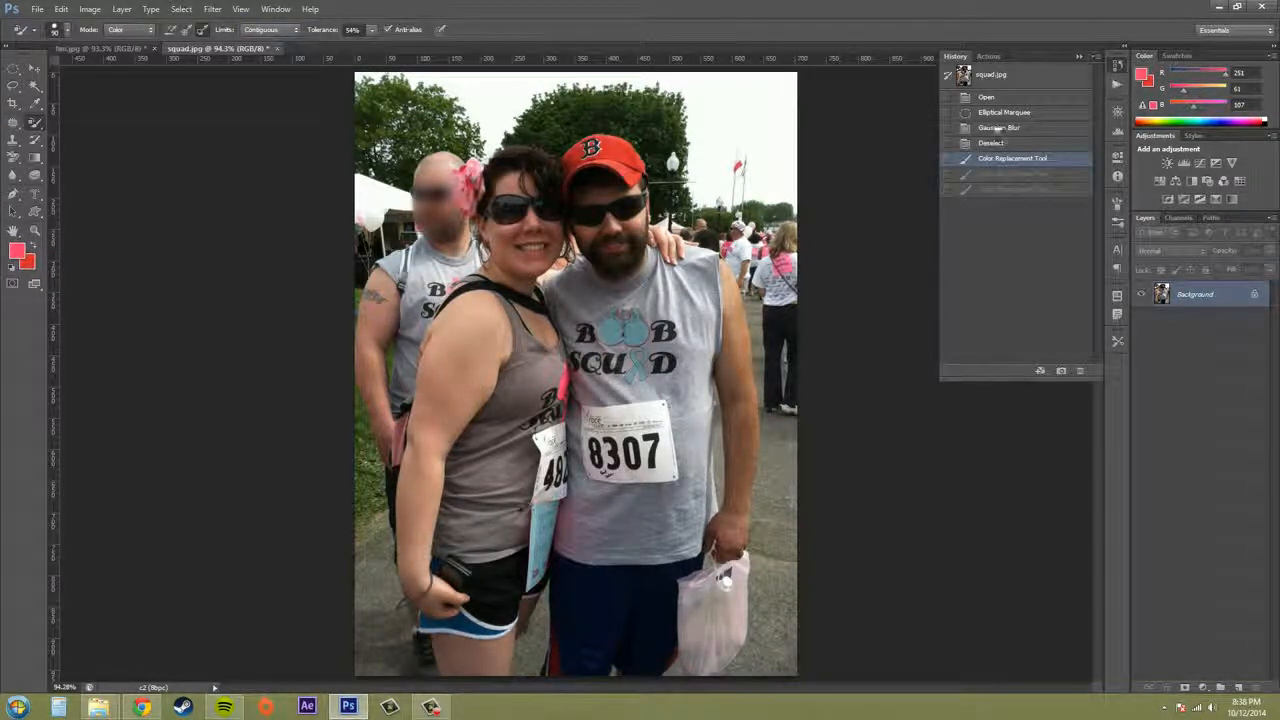
key("ctrl+alt+z")
key("ctrl+alt+z")
key("ctrl+alt+z")
left_click(1116, 86)
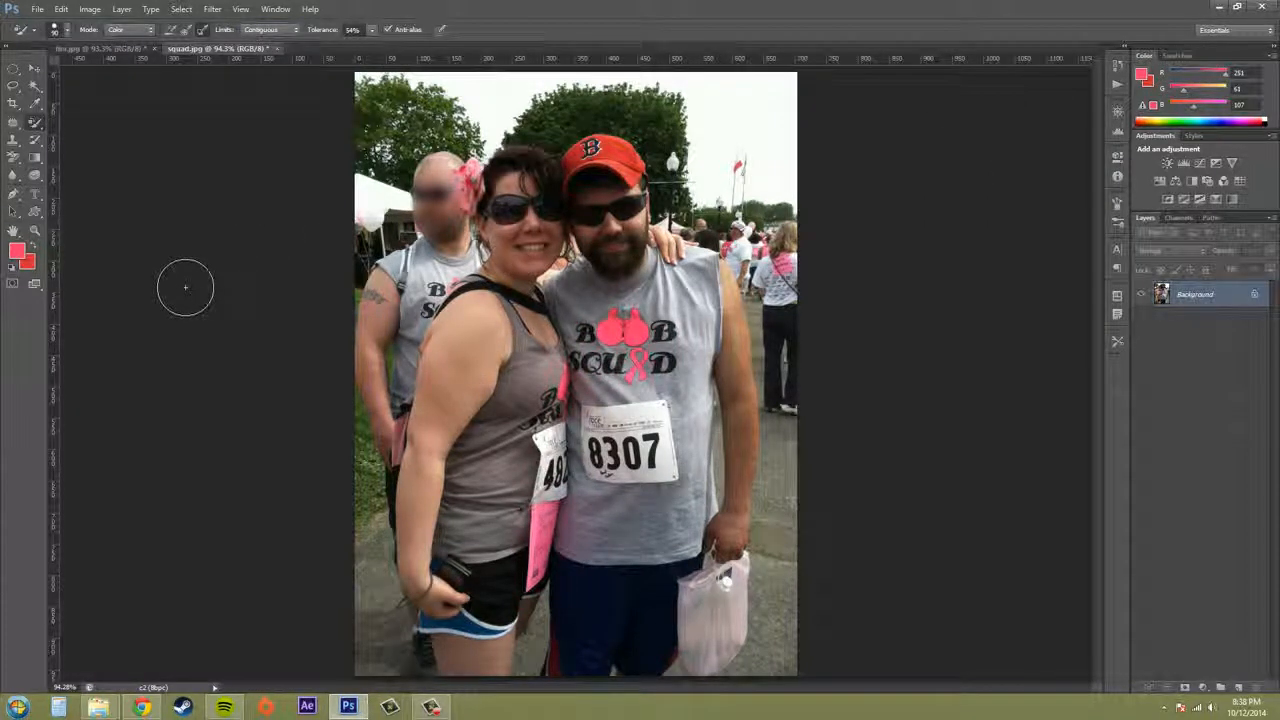
Enlarge the Color Replacement brush to 150 px
key("bracketright")
key("bracketright")
key("bracketright")
key("bracketright")
key("bracketright")
key("bracketleft")
key("bracketleft")
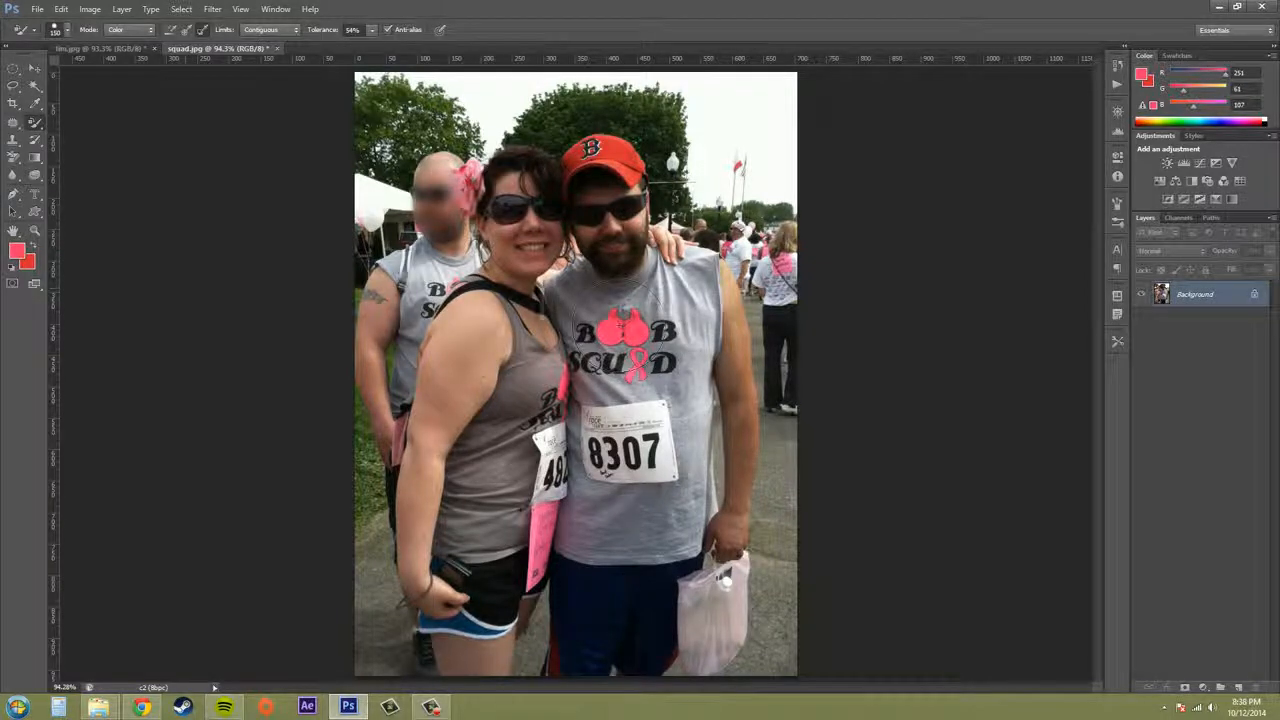
Swap the foreground and background colors, and set the foreground color to bright yellow, f0ff00
left_click(32, 245)
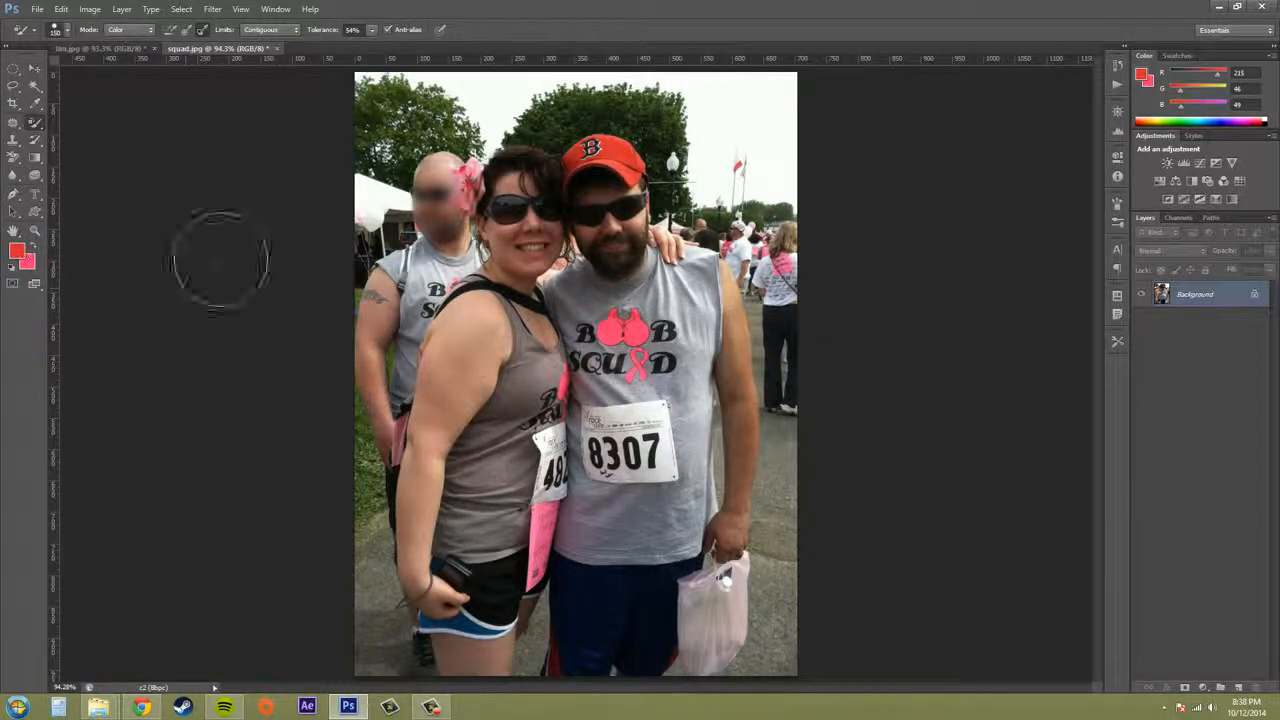
left_click(16, 251)
left_click_drag(654, 318, 648, 421)
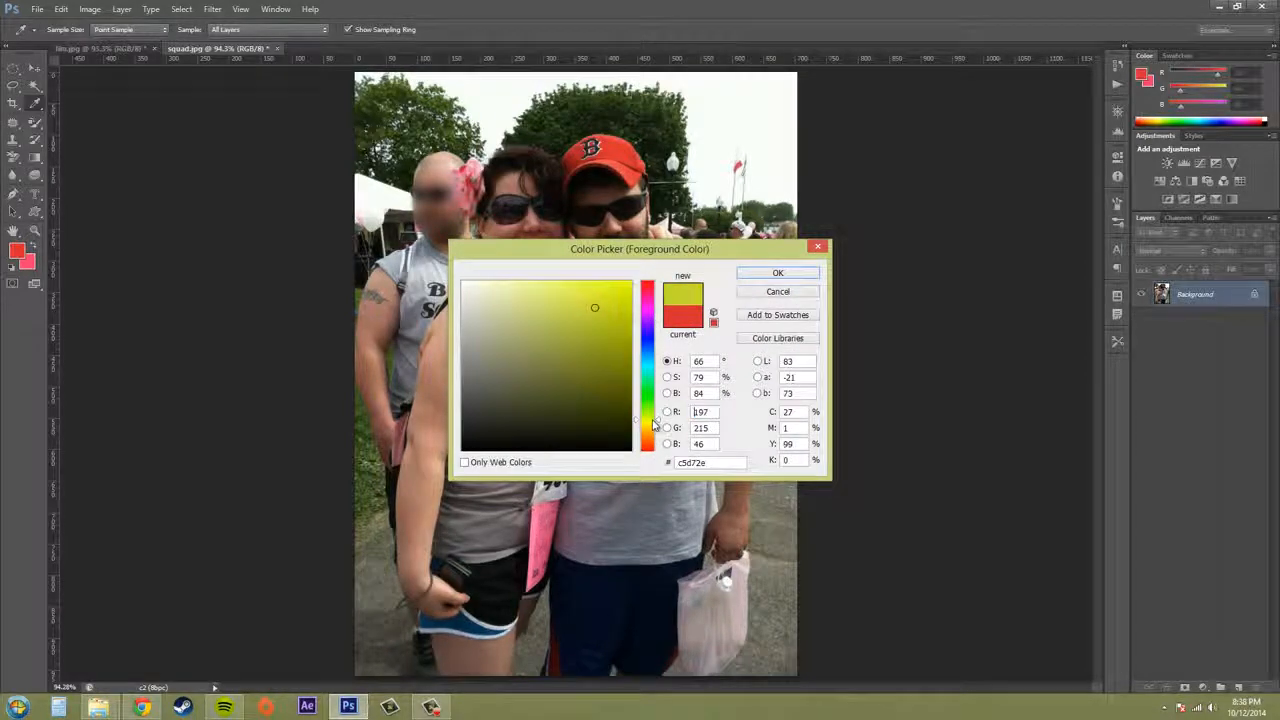
left_click(777, 273)
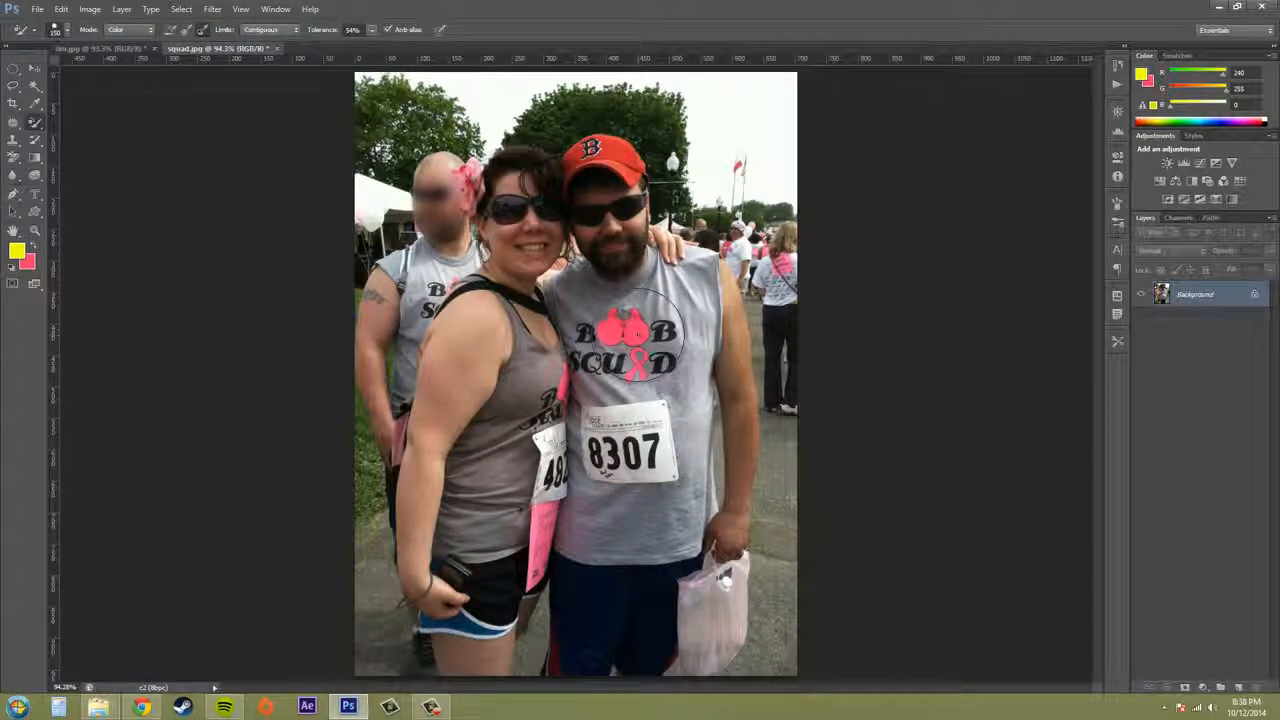
Try recoloring the upper pink shirt logo yellow with limits at Contiguous, and undo the recoloring
left_click(636, 336)
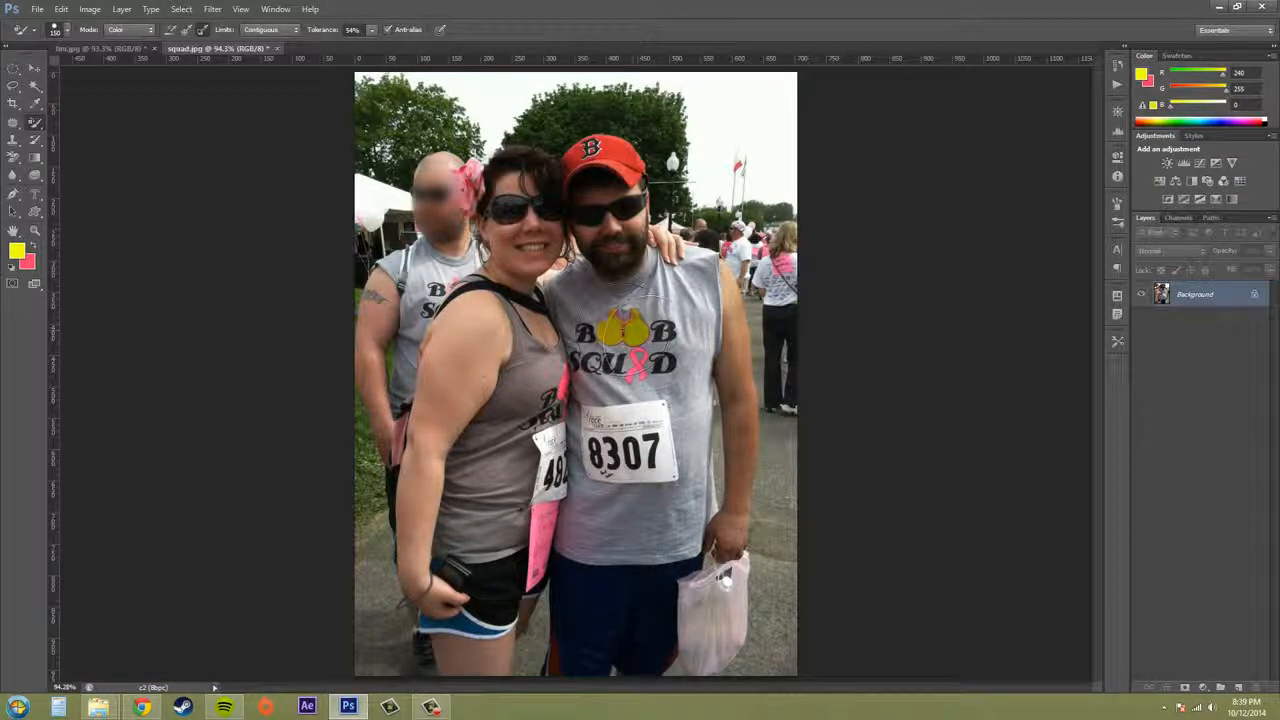
left_click(632, 340)
key("ctrl+alt+z")
key("ctrl+alt+z")
Set the limits to Discontiguous and recolor the pink logo and ribbon on the man's shirt yellow
left_click(268, 29)
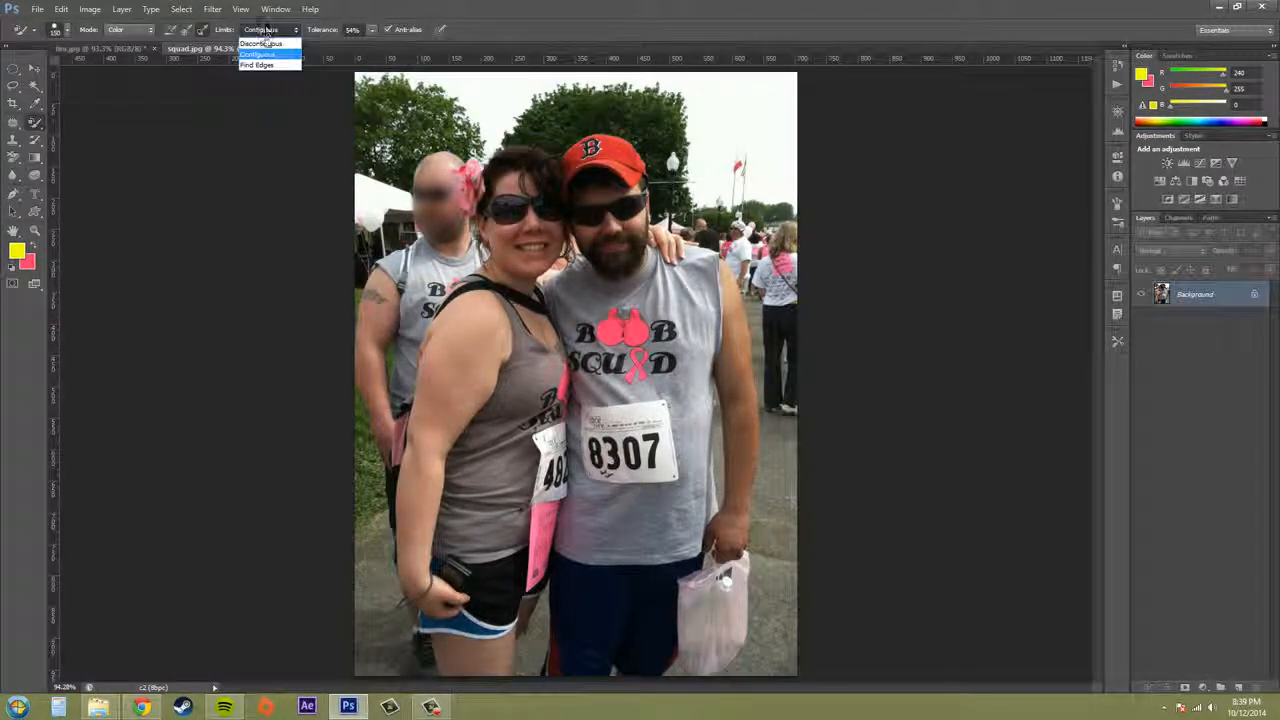
left_click(268, 42)
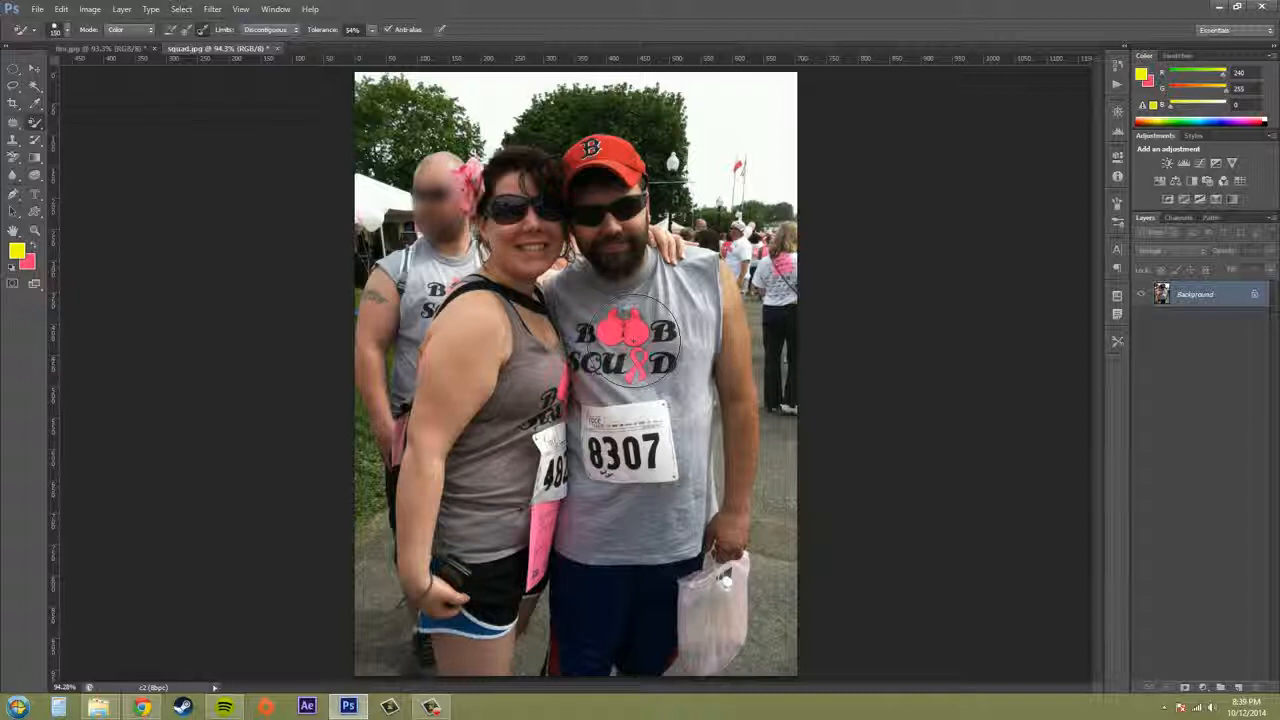
left_click_drag(626, 338, 627, 337)
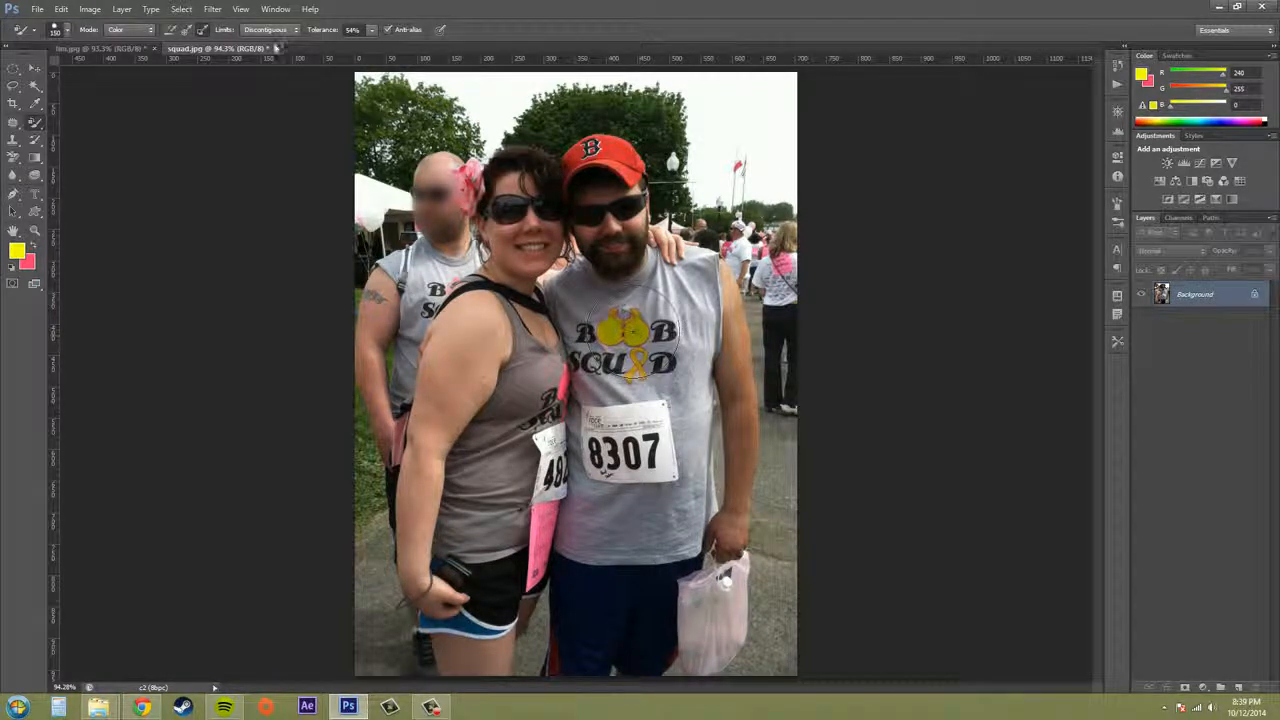
Change the Color Replacement limits to Find Edges and set the tolerance to 49%
left_click(265, 29)
left_click(256, 65)
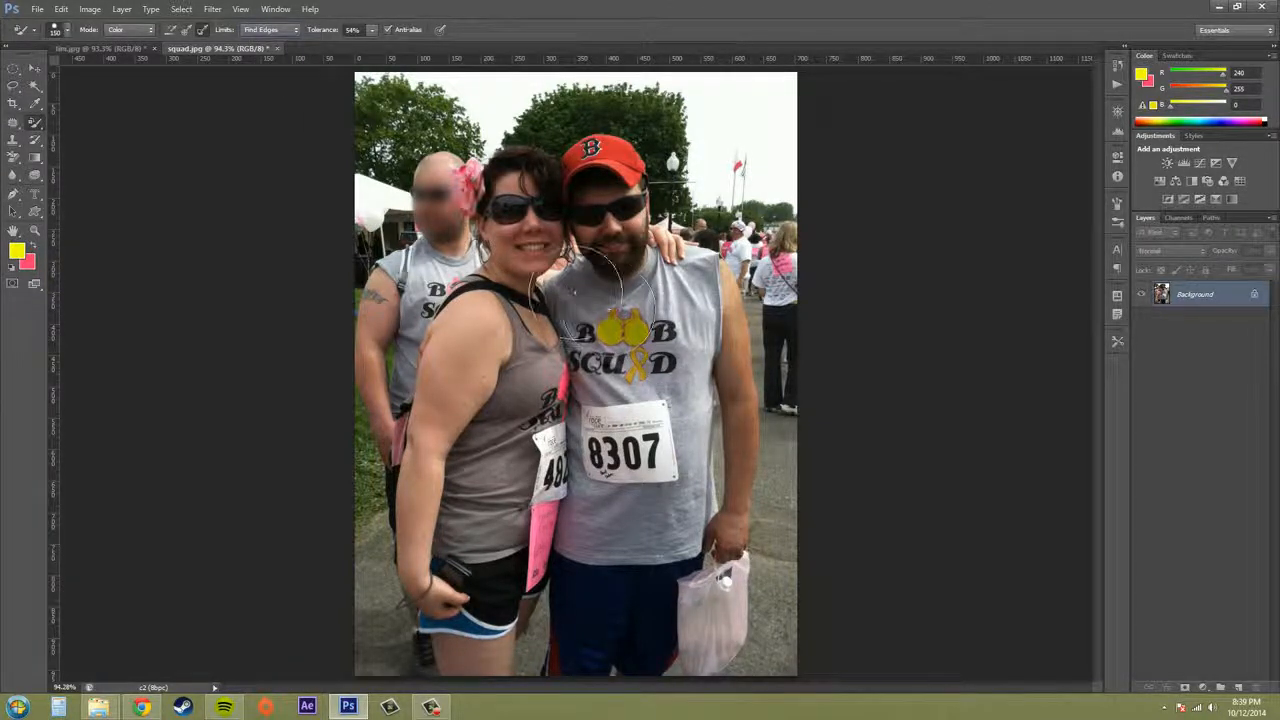
left_click(372, 30)
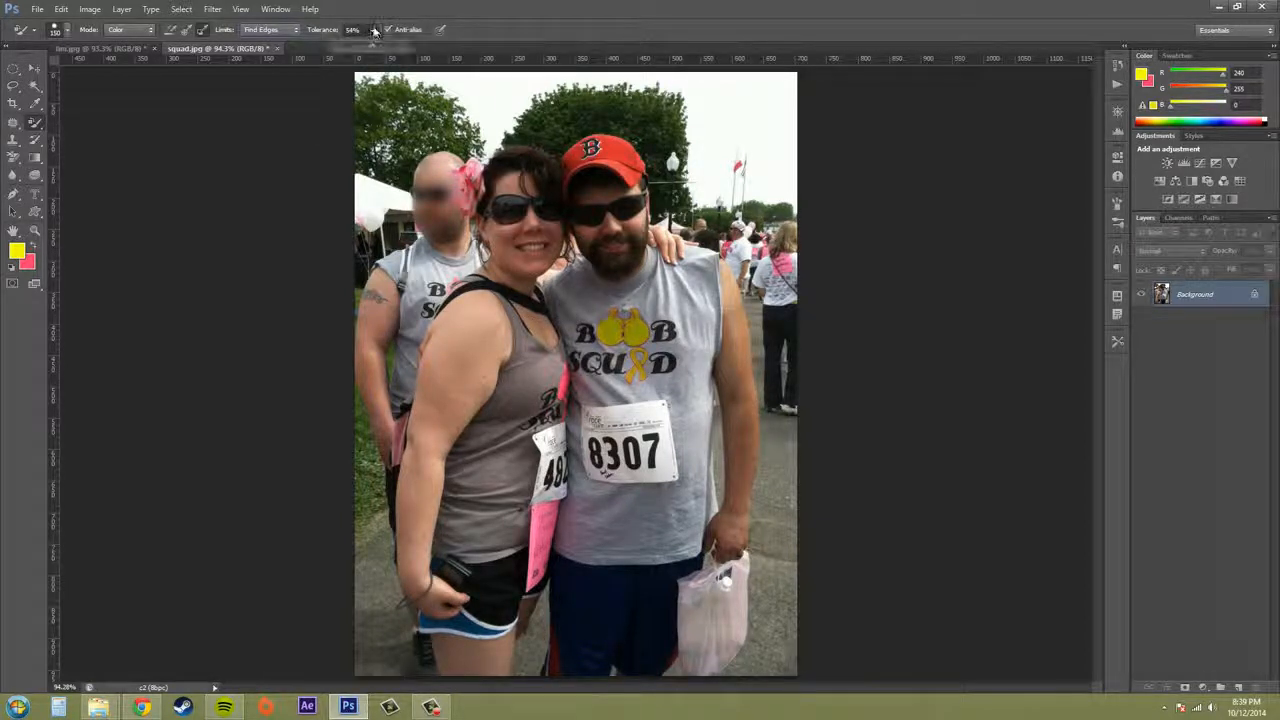
left_click_drag(369, 46, 374, 57)
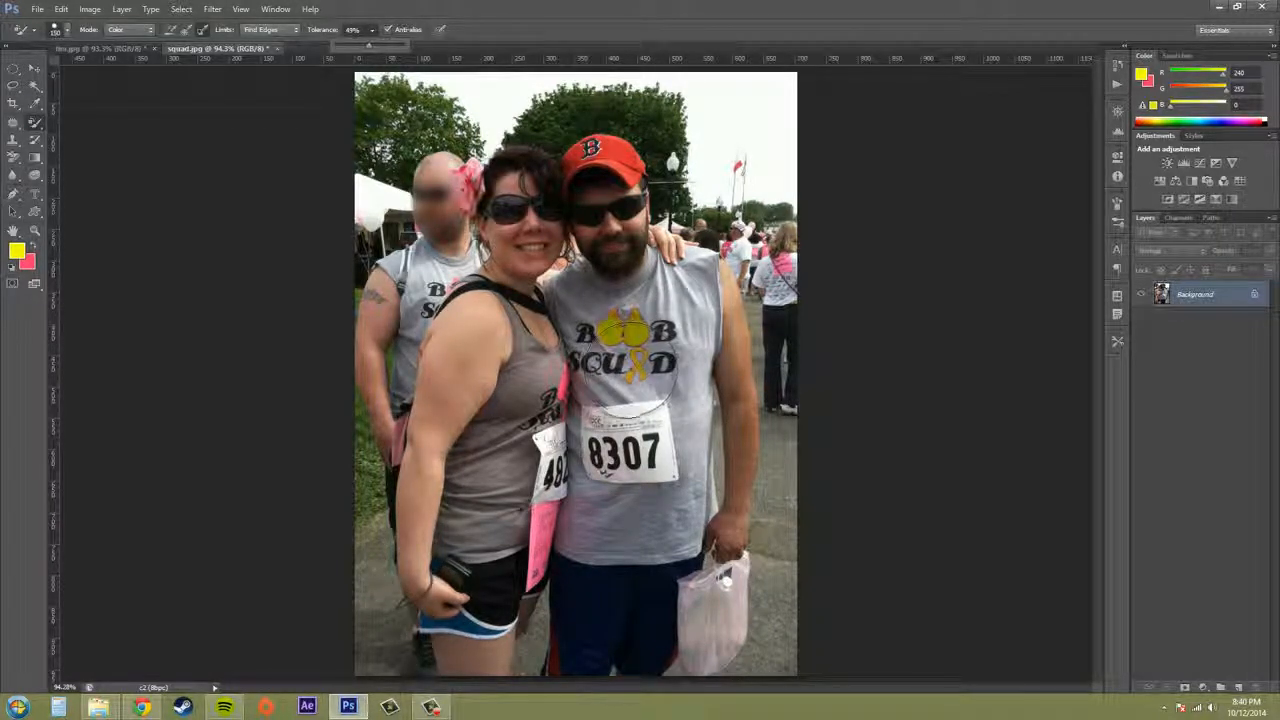
Examine the edges of the yellow logo and ribbon on the man's shirt up close with the Color Replacement Tool active
key("z")
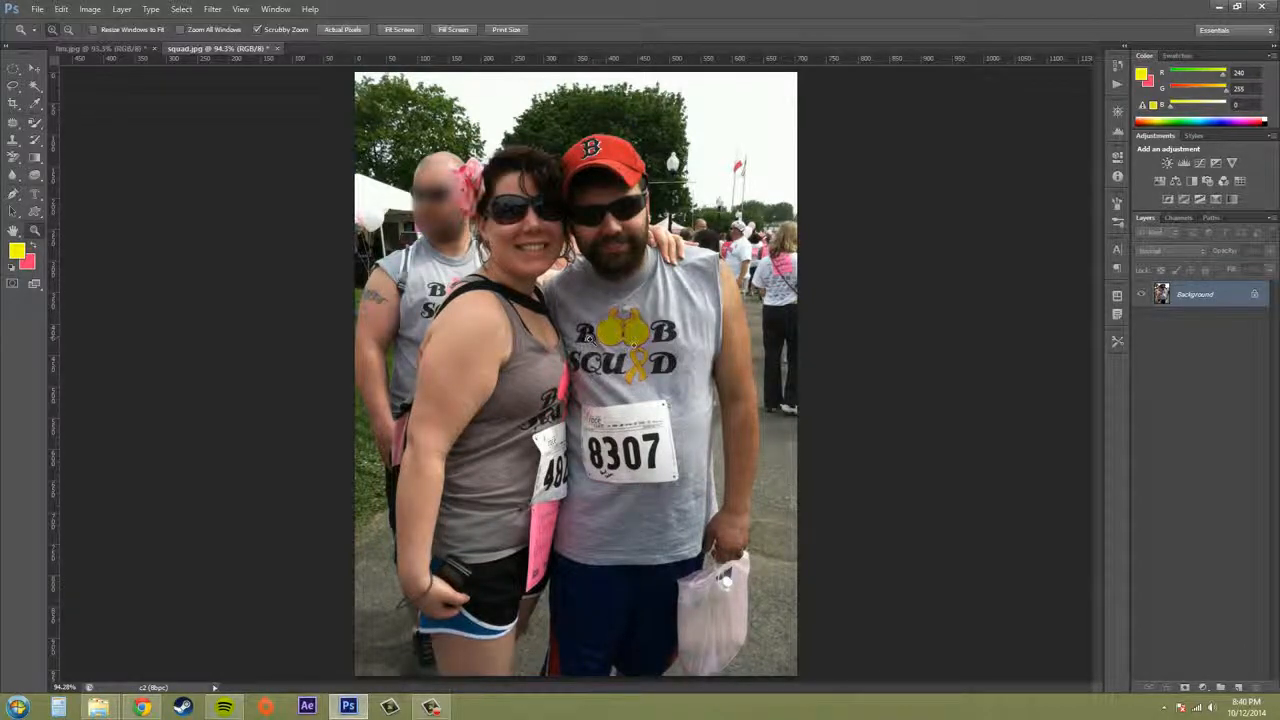
left_click_drag(600, 345, 677, 351)
key("b")
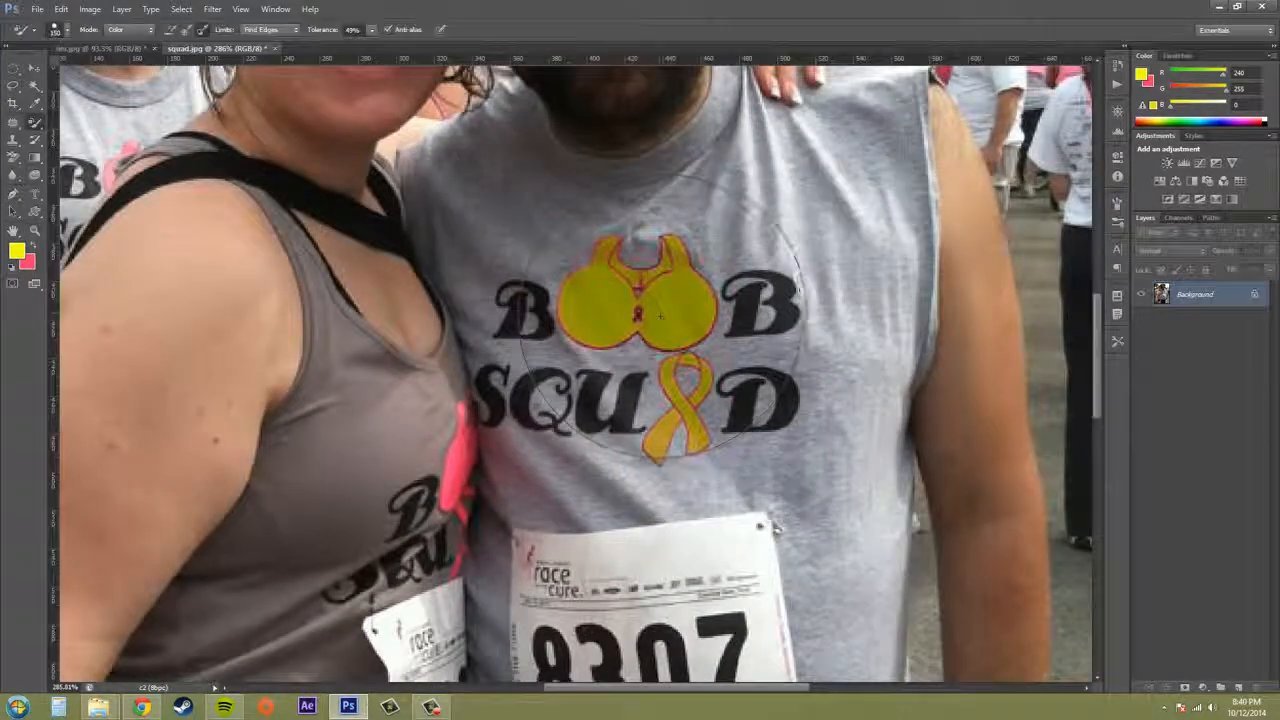